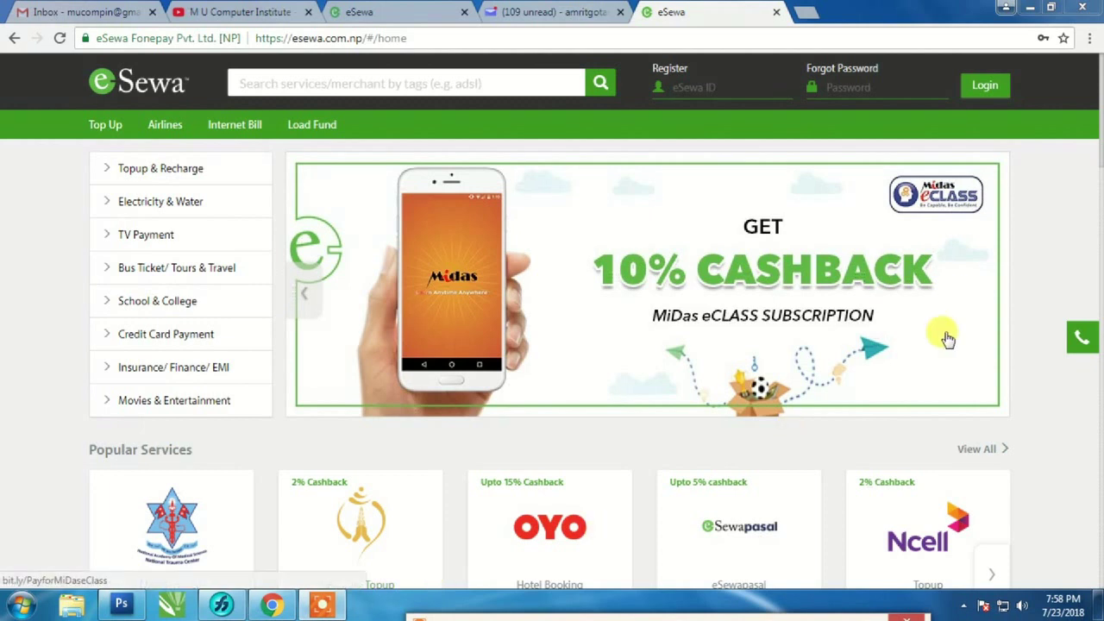
- Log in to eSewa with the account's eSewa ID and password
click(691, 86)
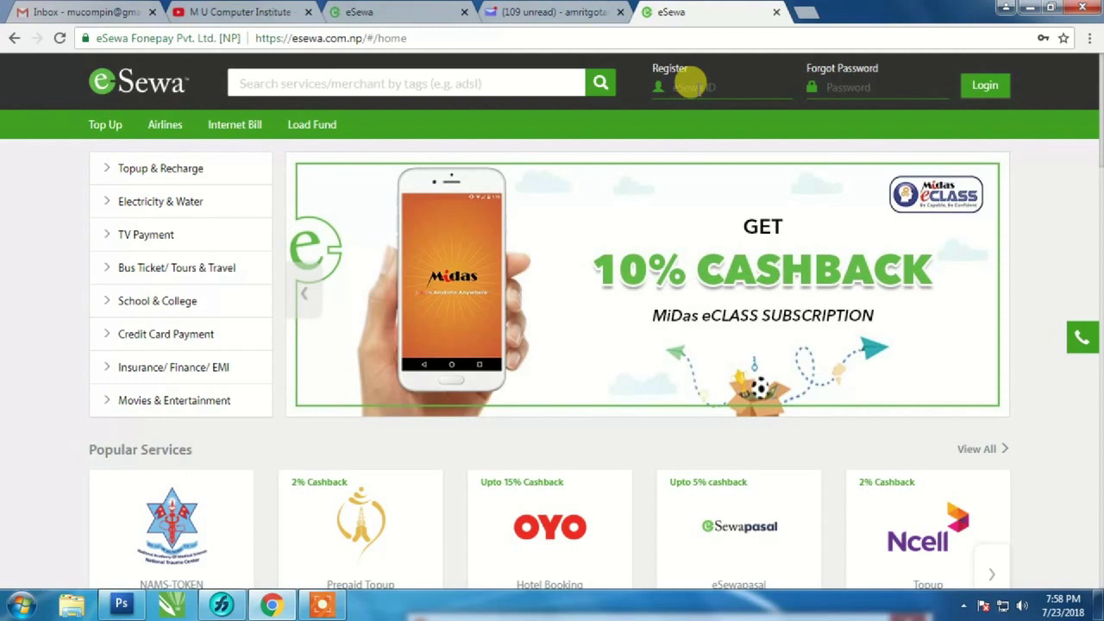
key(Tab)
text(a)
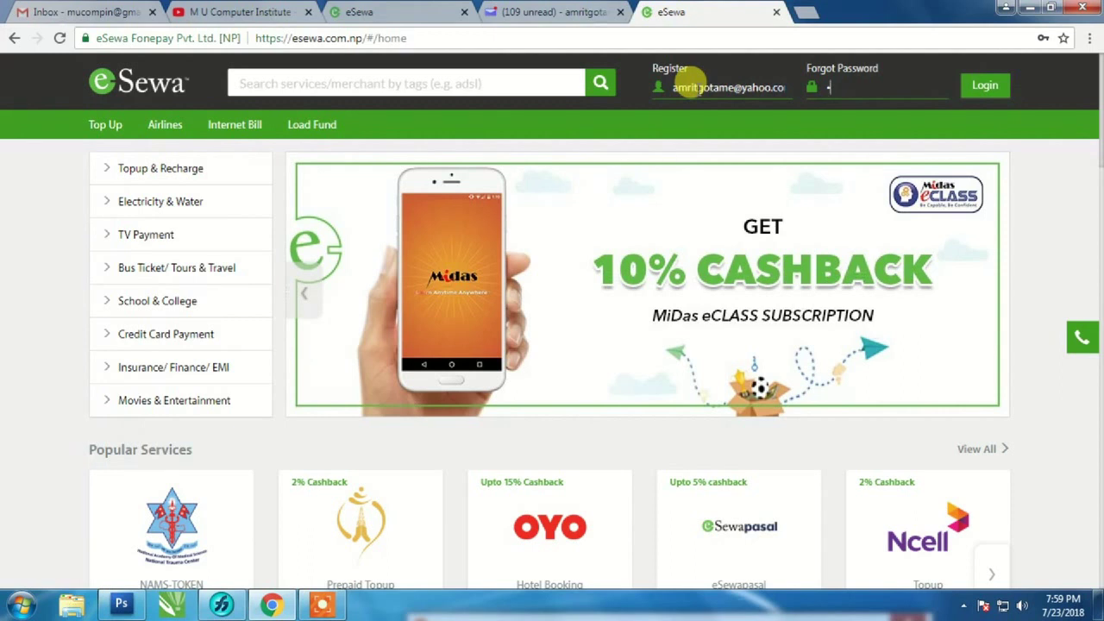
text(***)
click(988, 84)
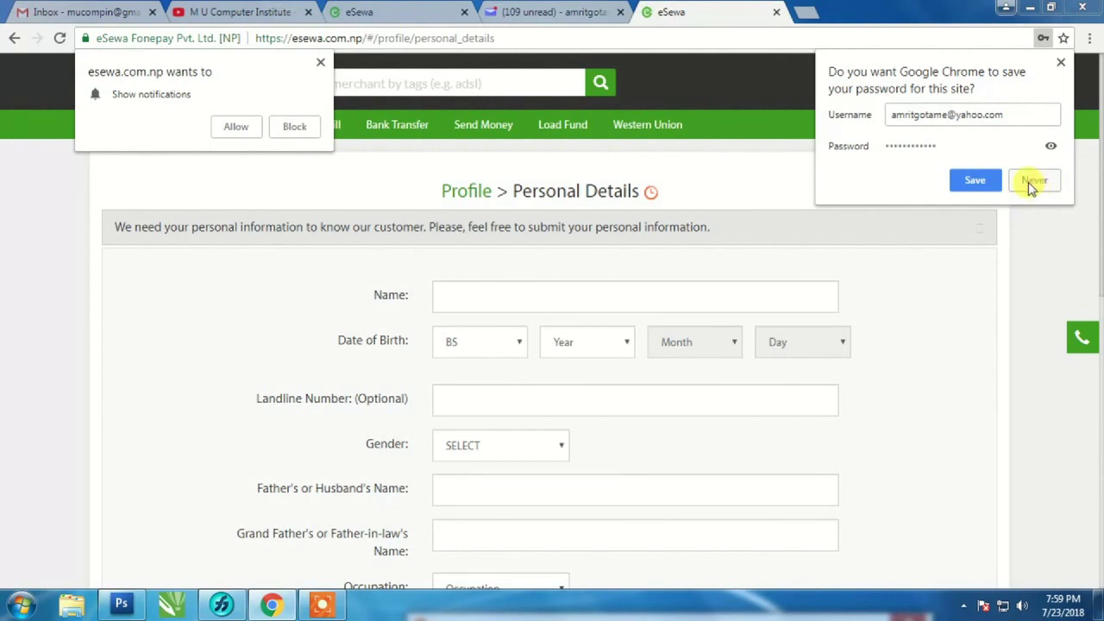
- Decline Chrome's password saving and block eSewa site notifications
click(1033, 185)
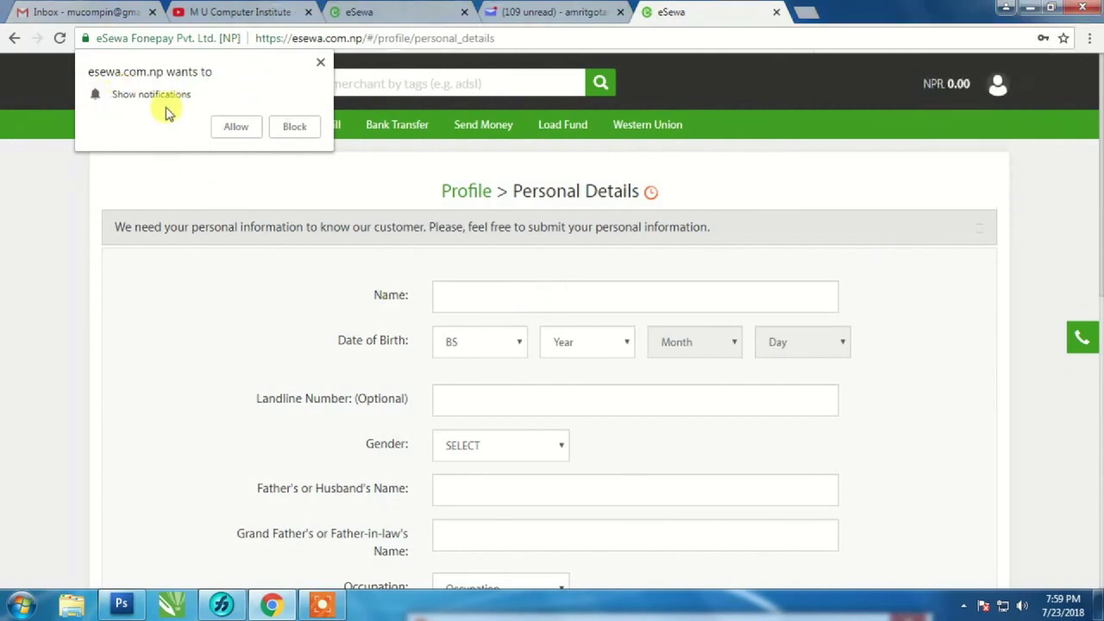
click(295, 128)
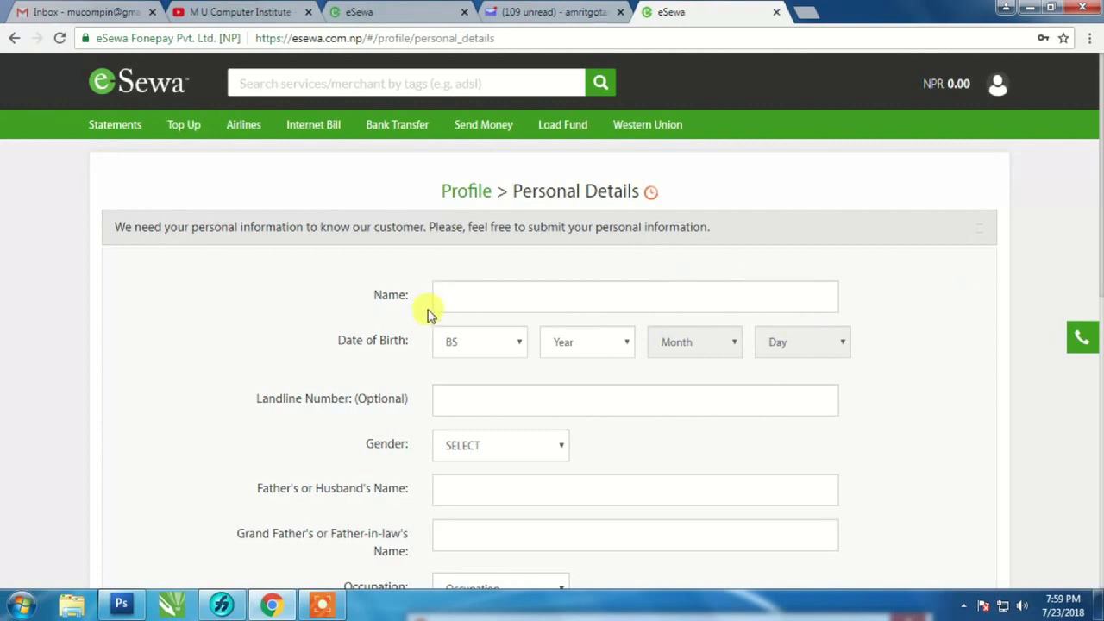
click(454, 299)
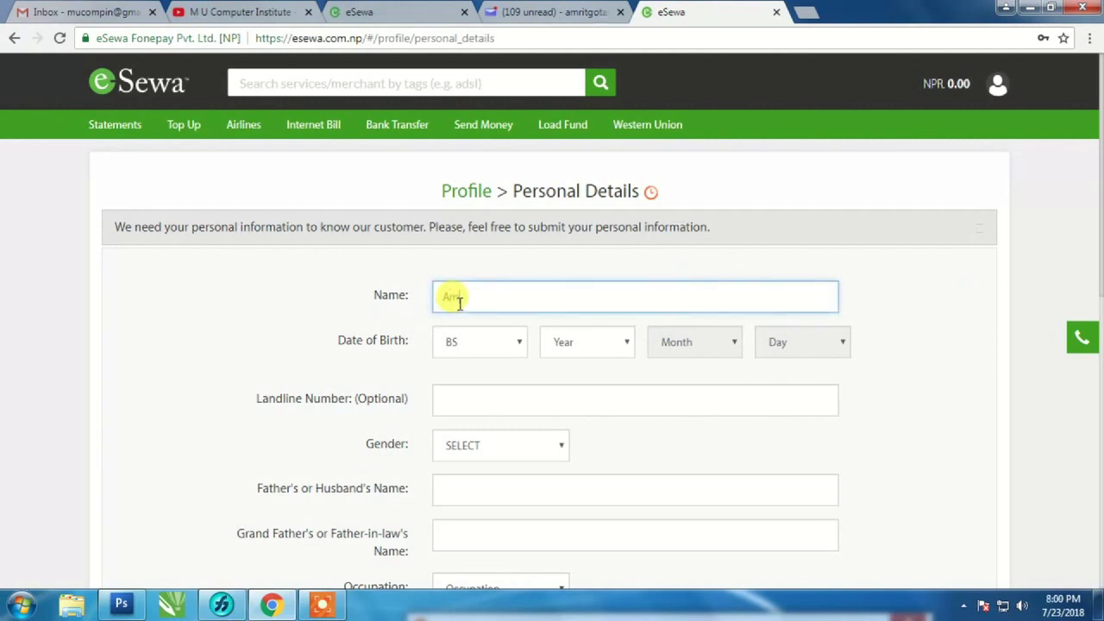
click(629, 343)
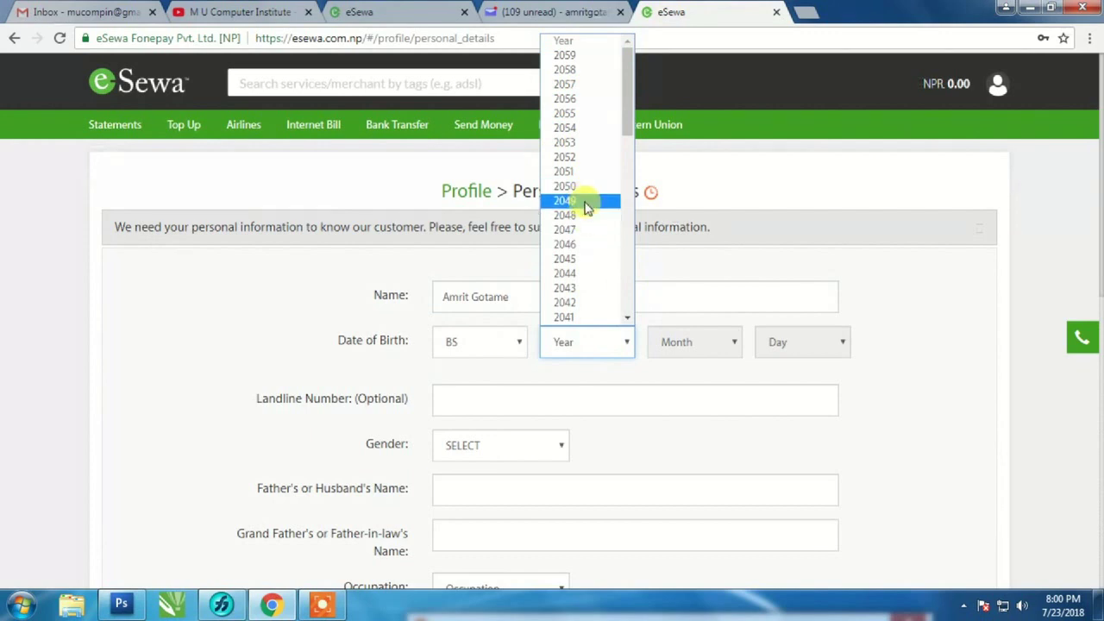
scroll(585, 215, down, 3)
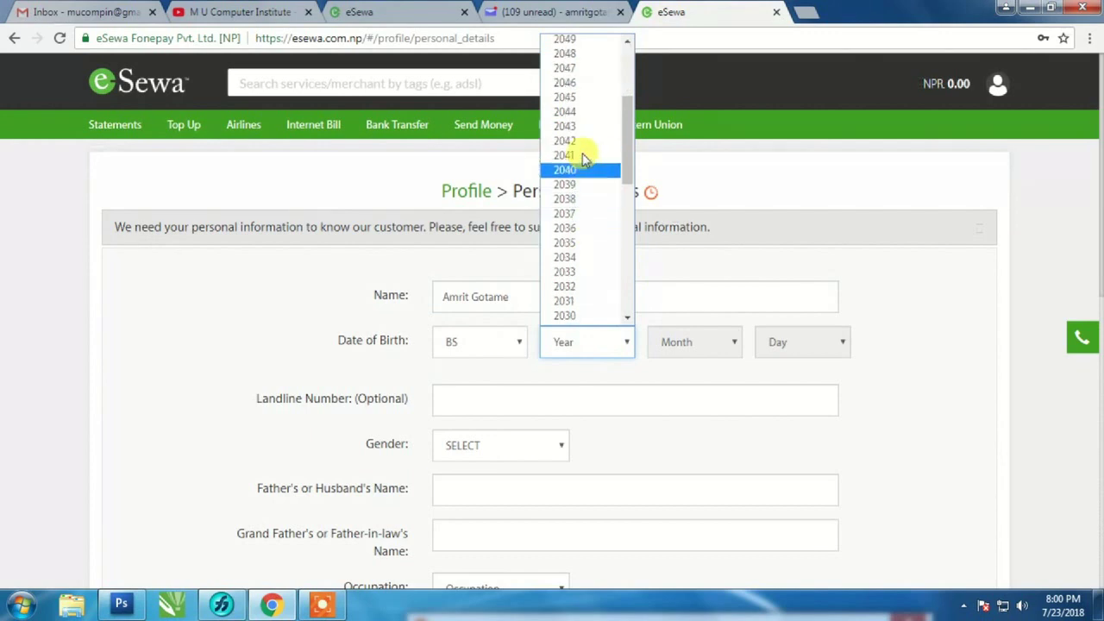
click(584, 119)
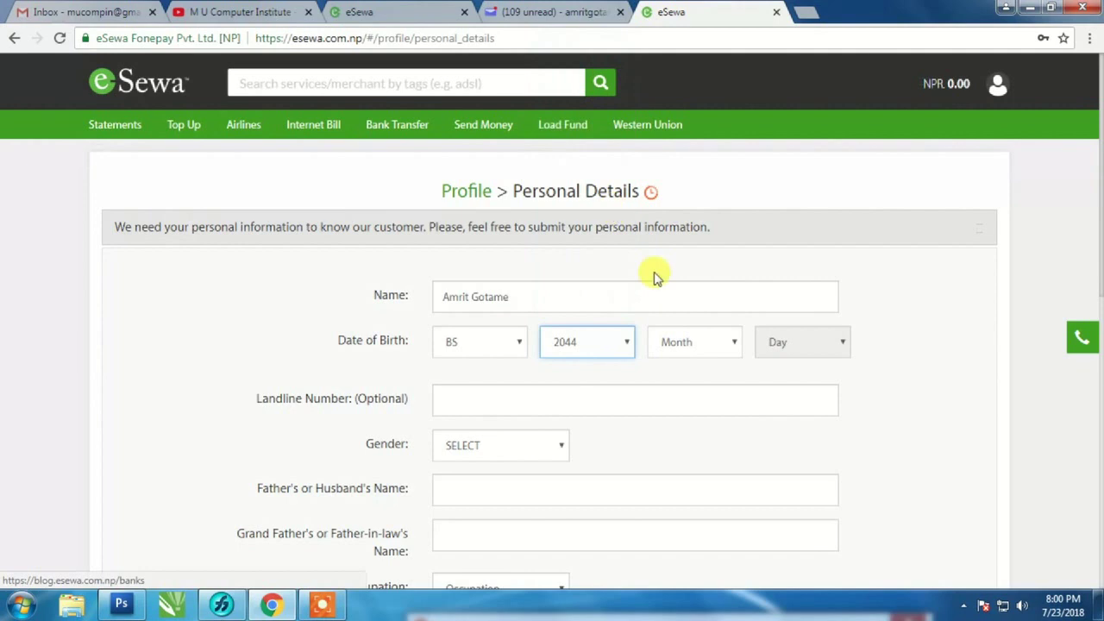
click(728, 340)
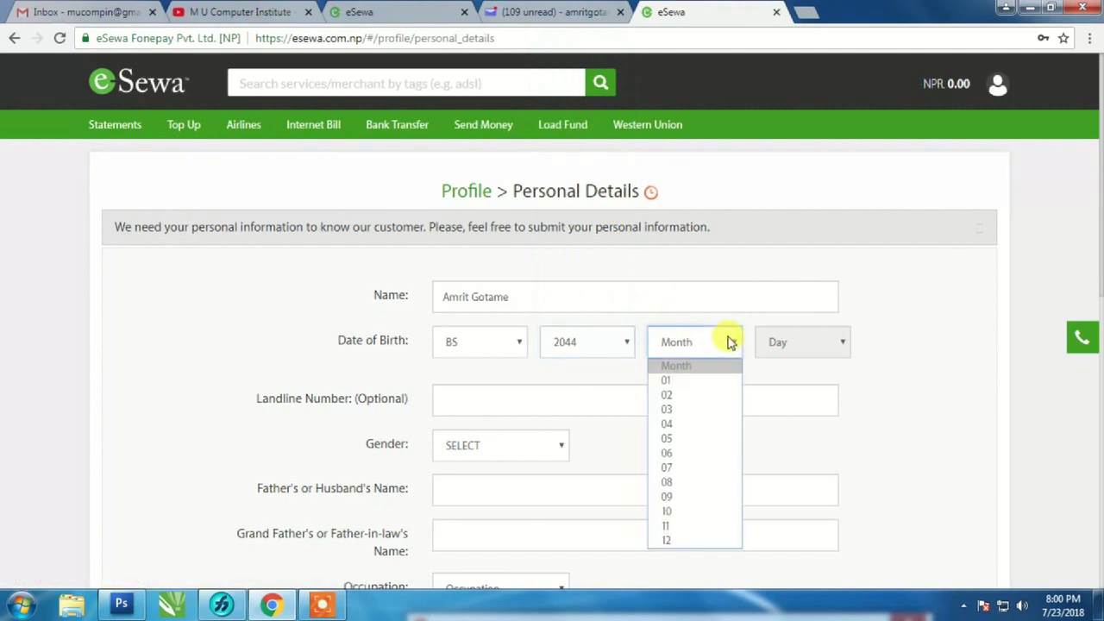
click(685, 437)
click(830, 344)
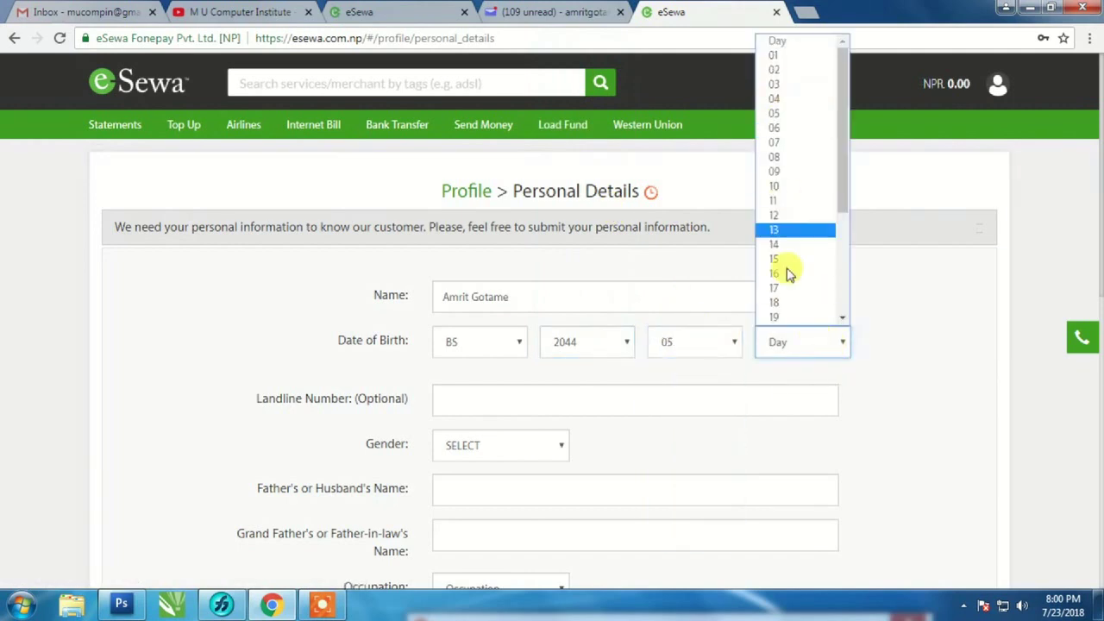
scroll(790, 285, down, 4)
click(788, 319)
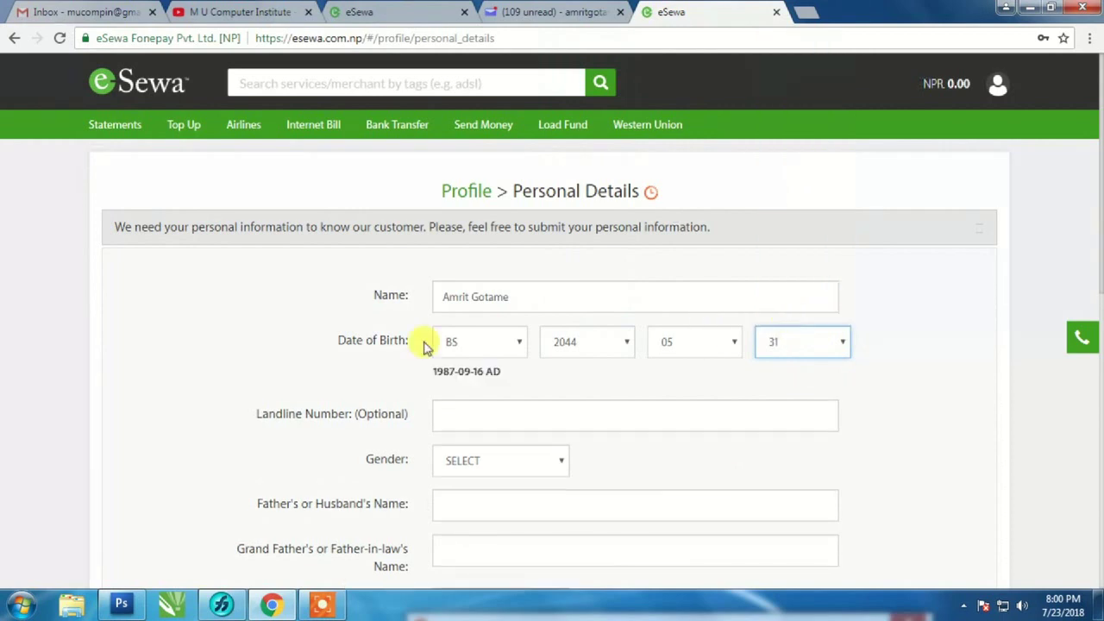
drag(517, 374, 354, 378)
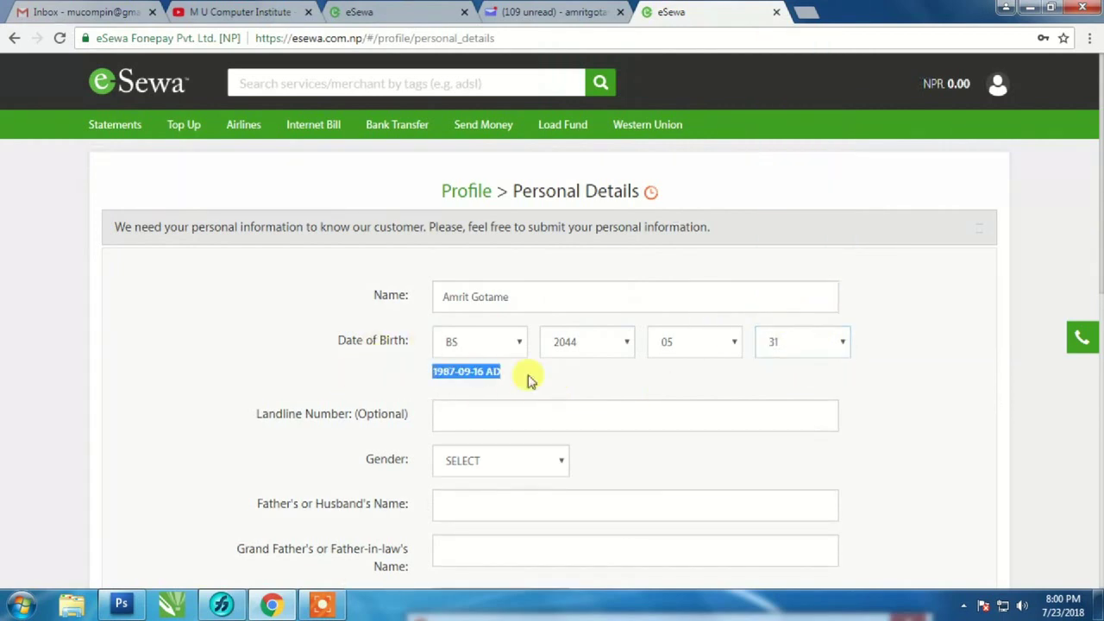
click(458, 417)
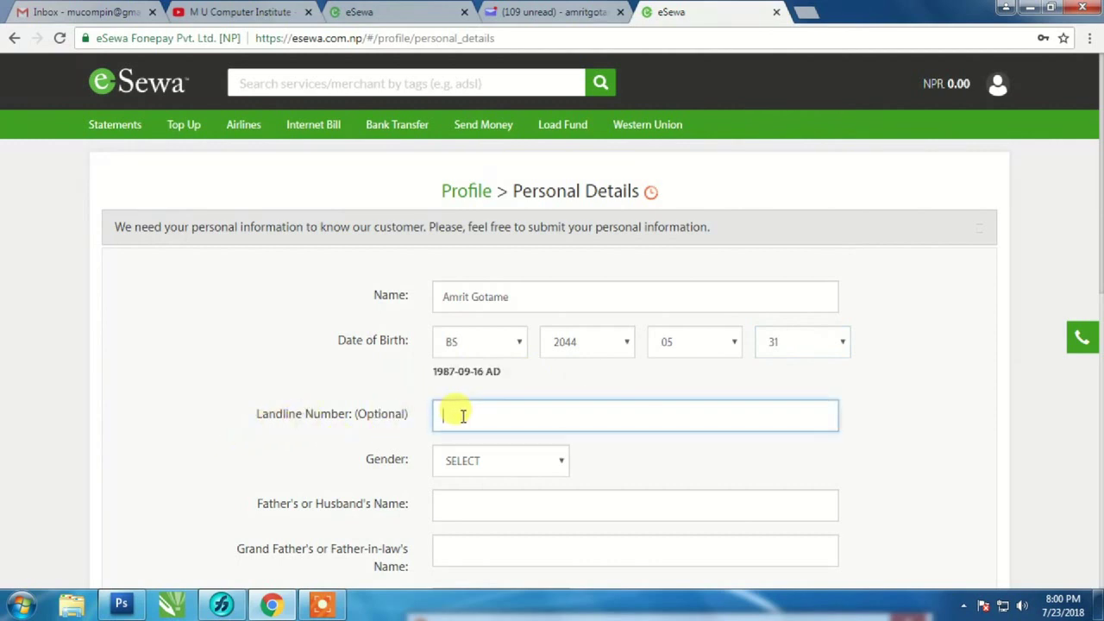
- Set the gender to MALE
scroll(574, 410, down, 2)
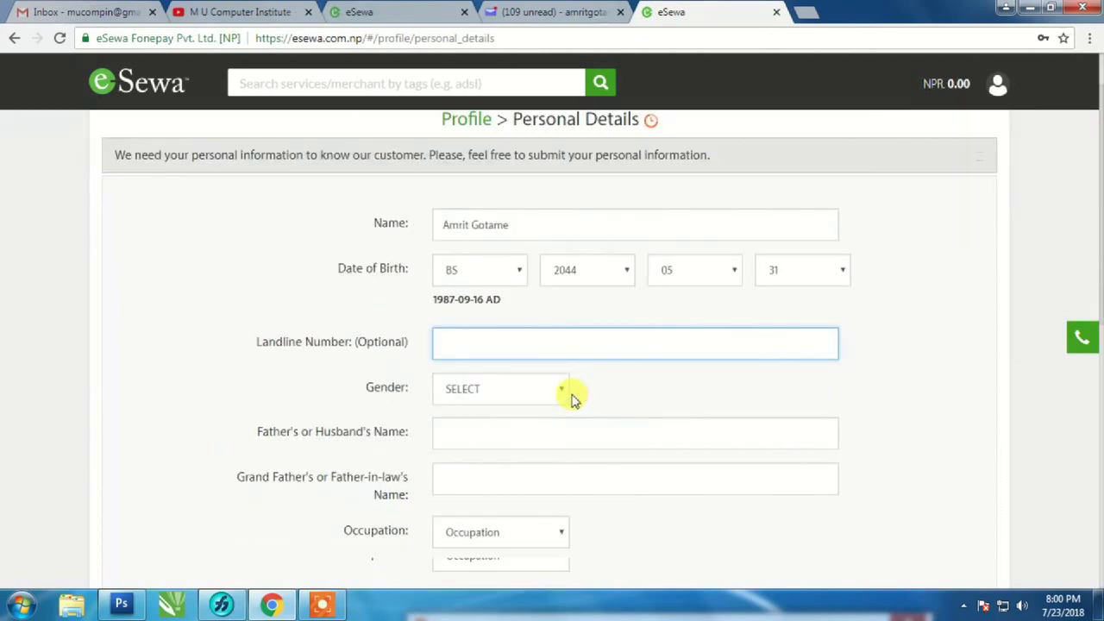
click(559, 300)
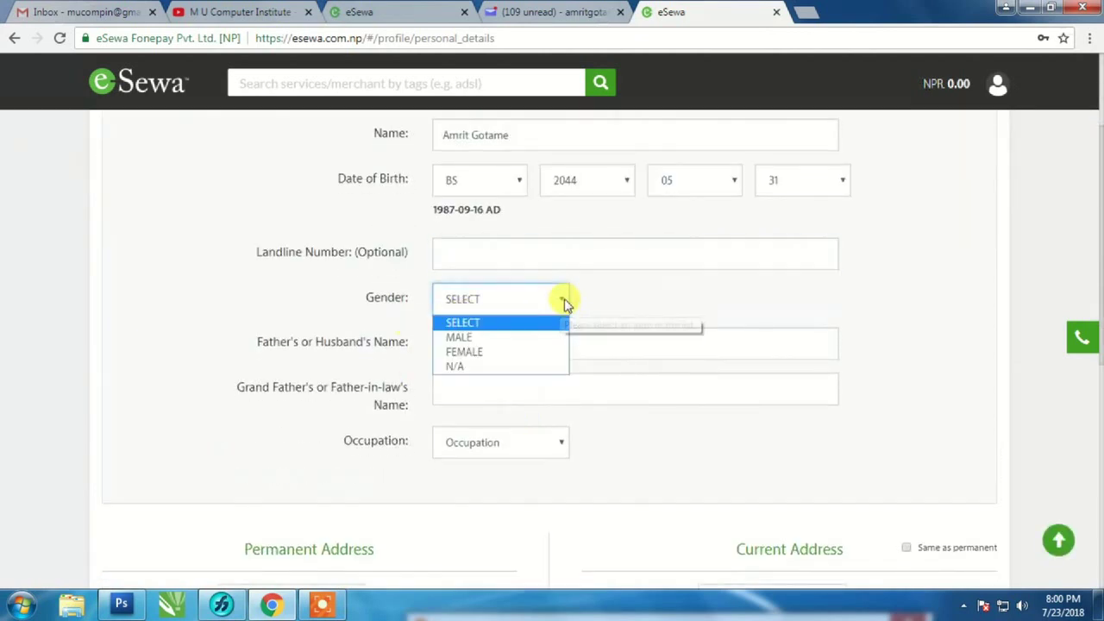
click(481, 338)
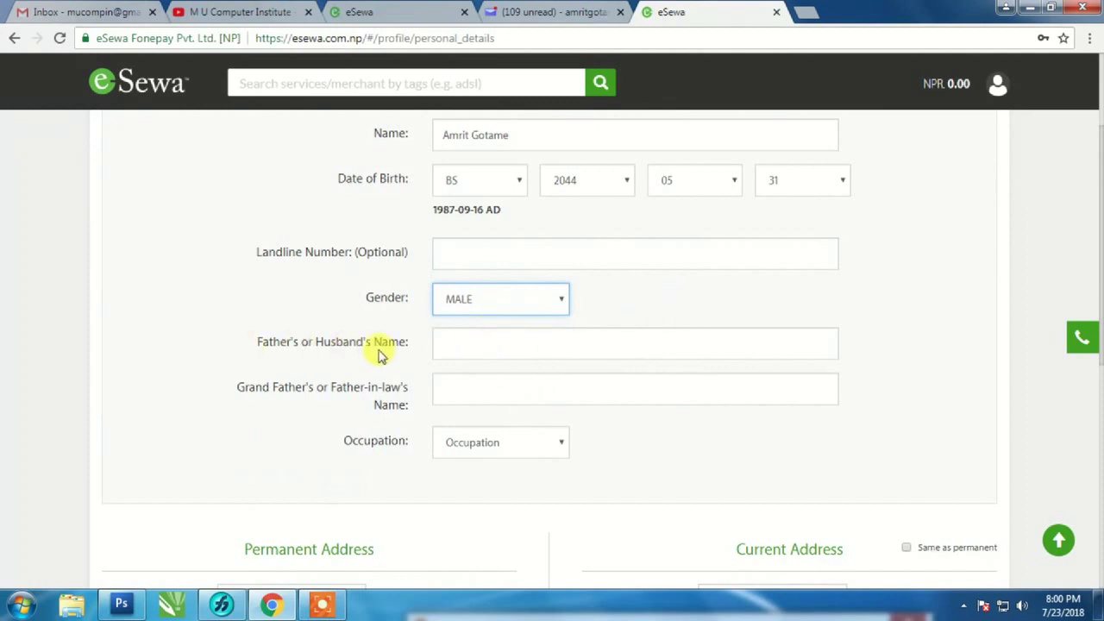
click(463, 345)
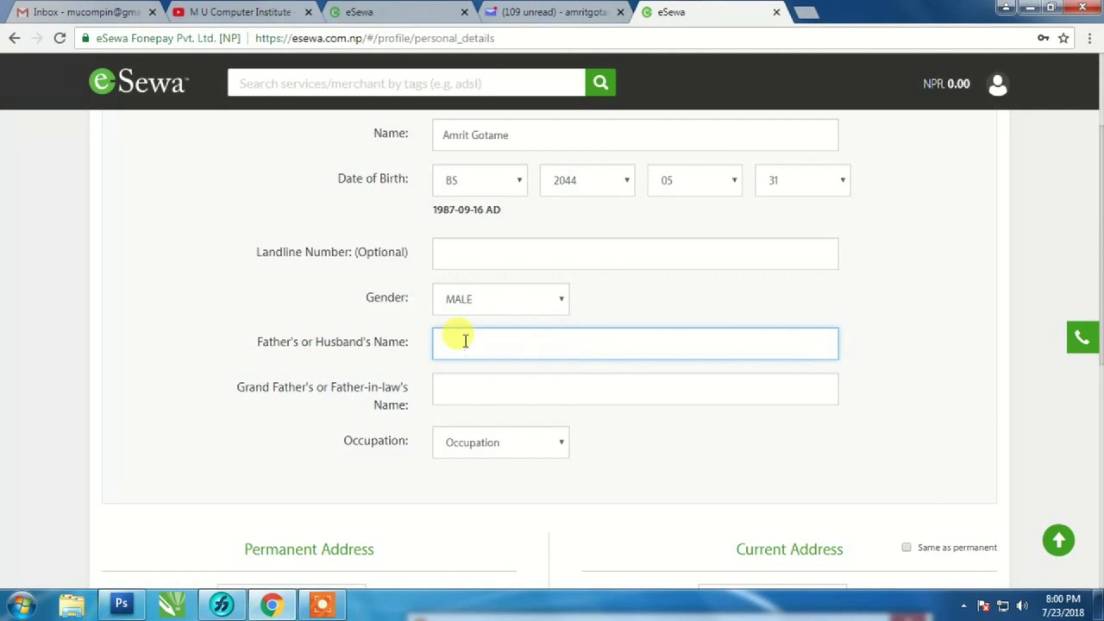
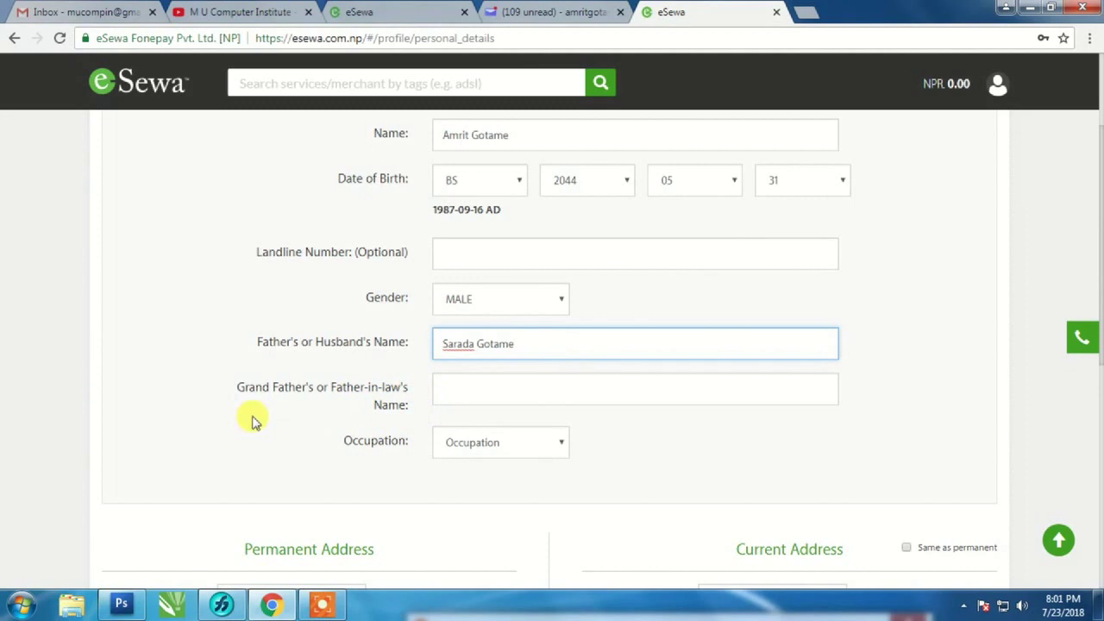
- Enter the father's and grandfather's names and choose IT as the occupation
click(466, 390)
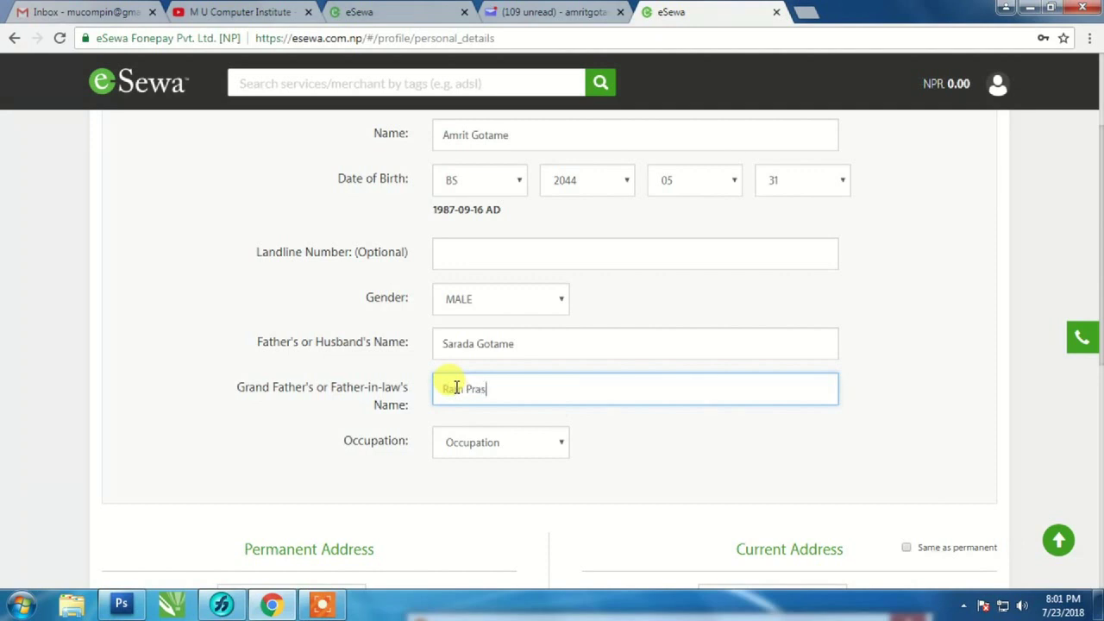
text(Gotame)
click(562, 446)
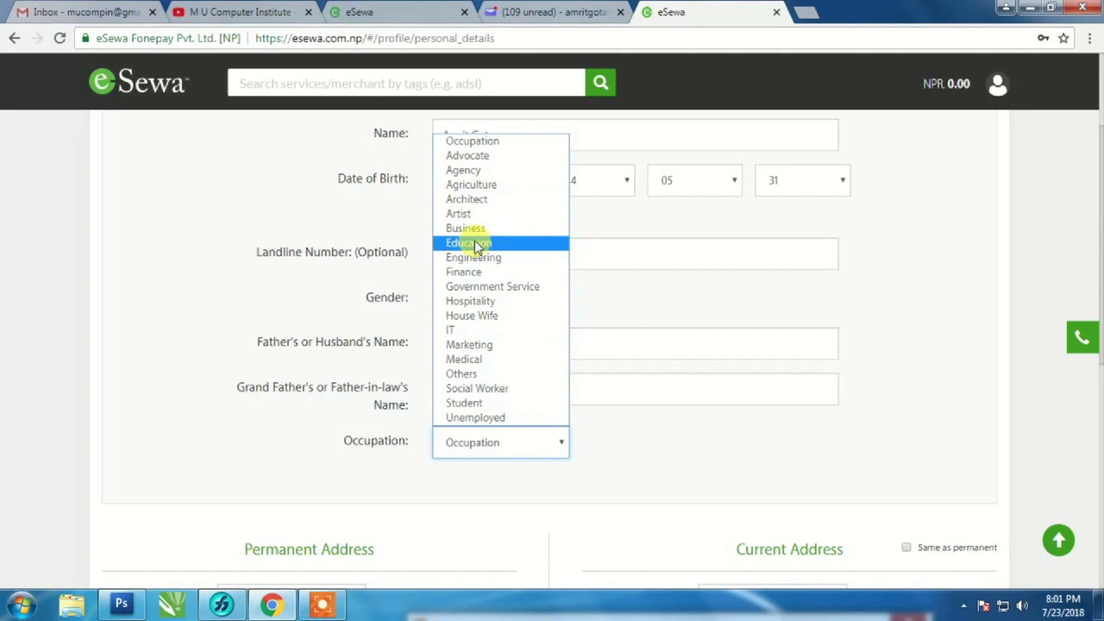
click(474, 336)
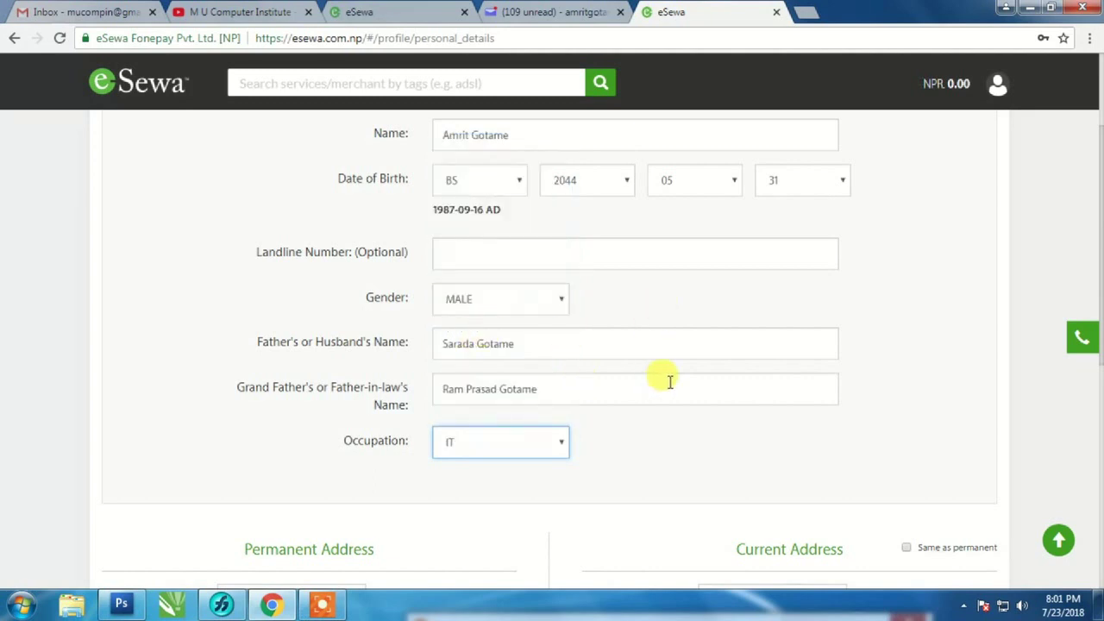
scroll(688, 386, down, 2)
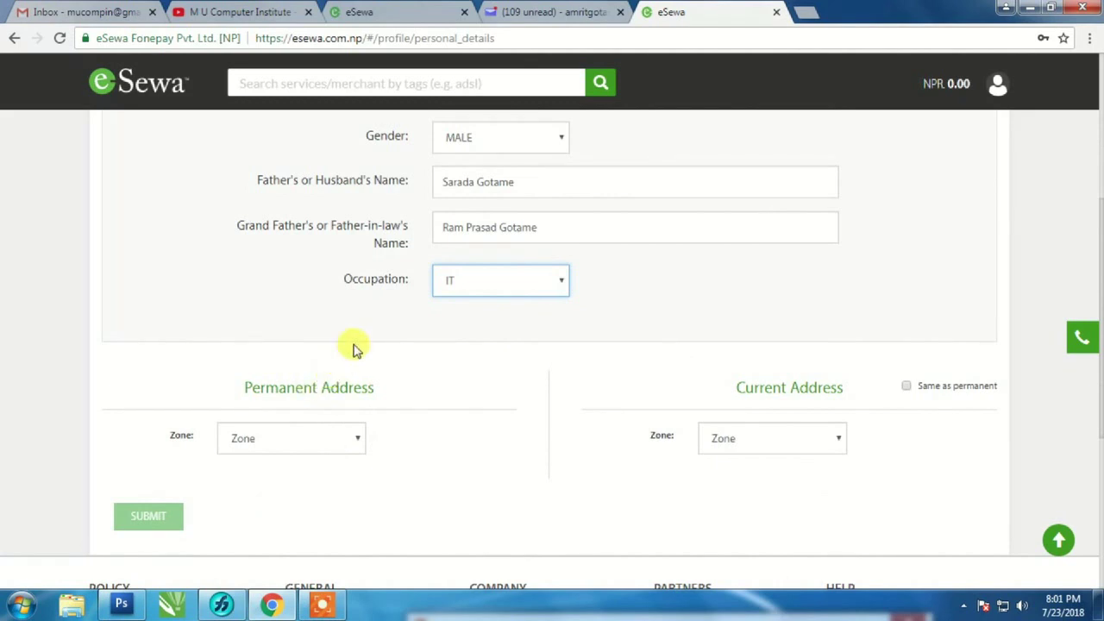
scroll(353, 347, down, 2)
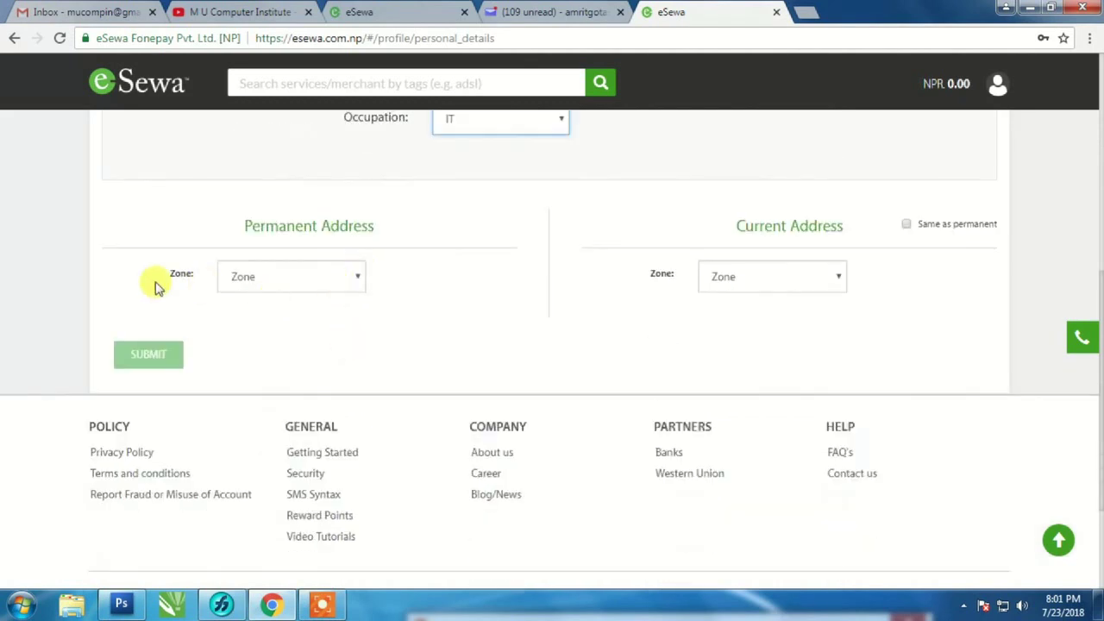
- Set the permanent address to Lumbini zone, Gulmi district, Gwadi VDC
click(361, 278)
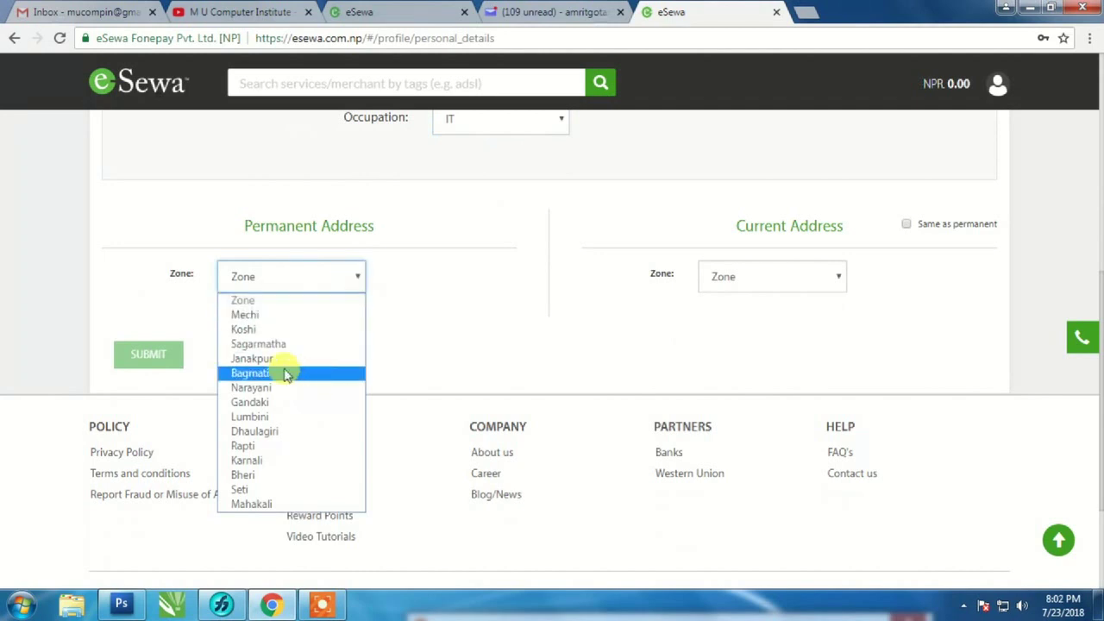
click(275, 417)
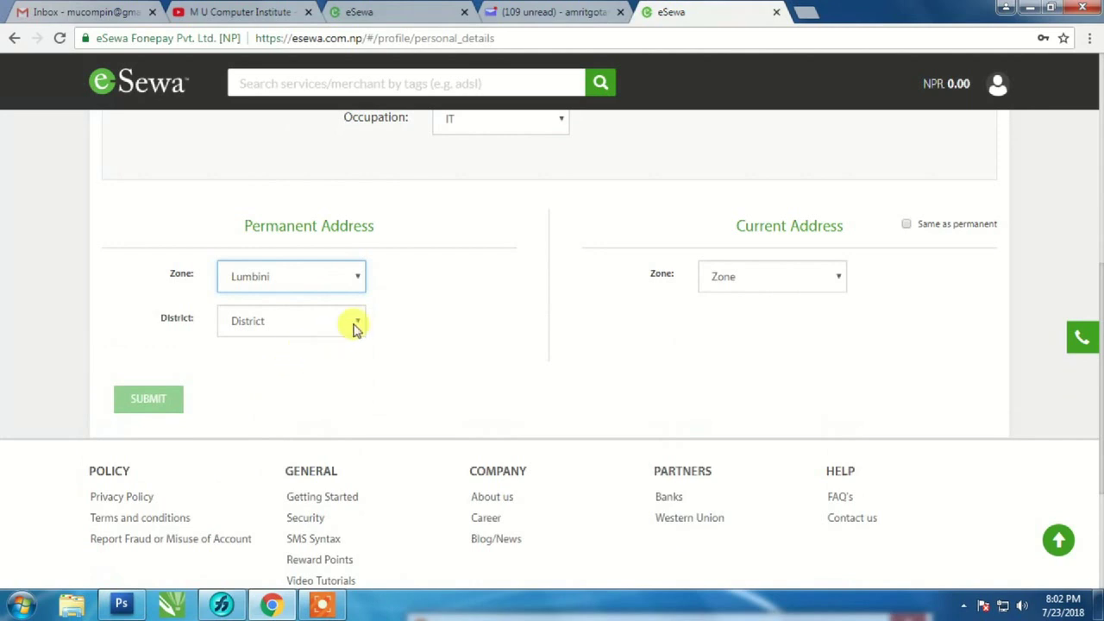
click(355, 327)
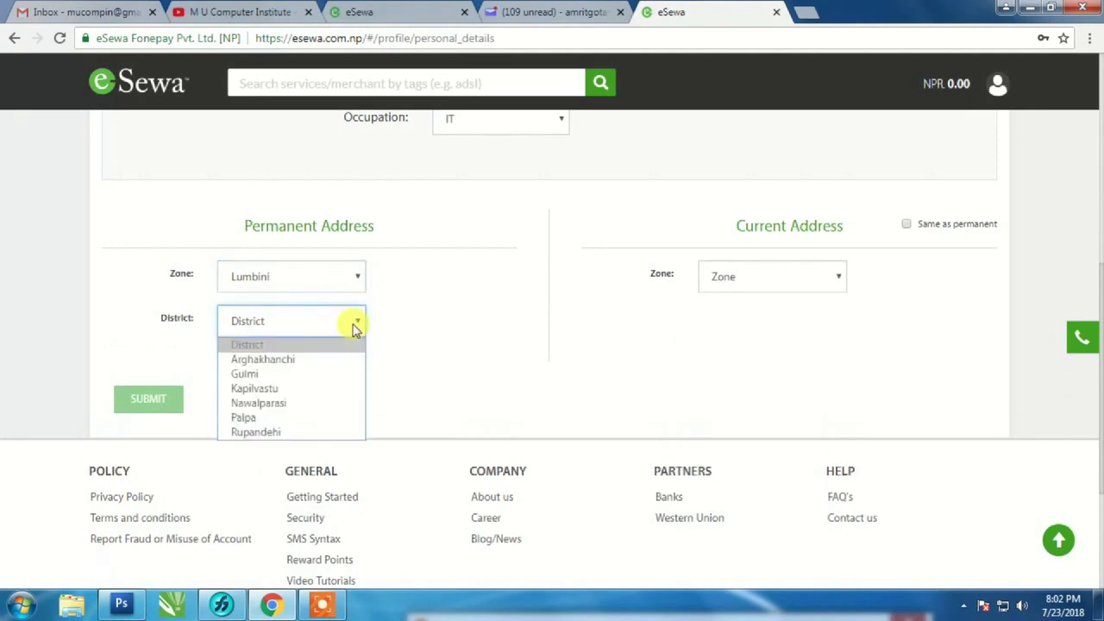
key(Down)
key(Down)
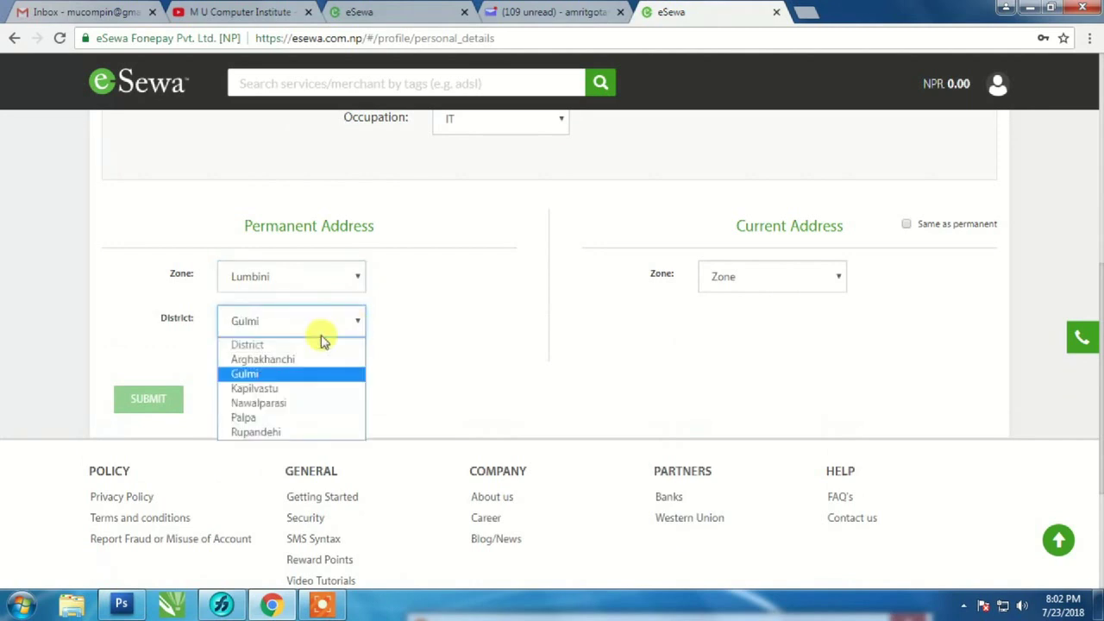
click(300, 374)
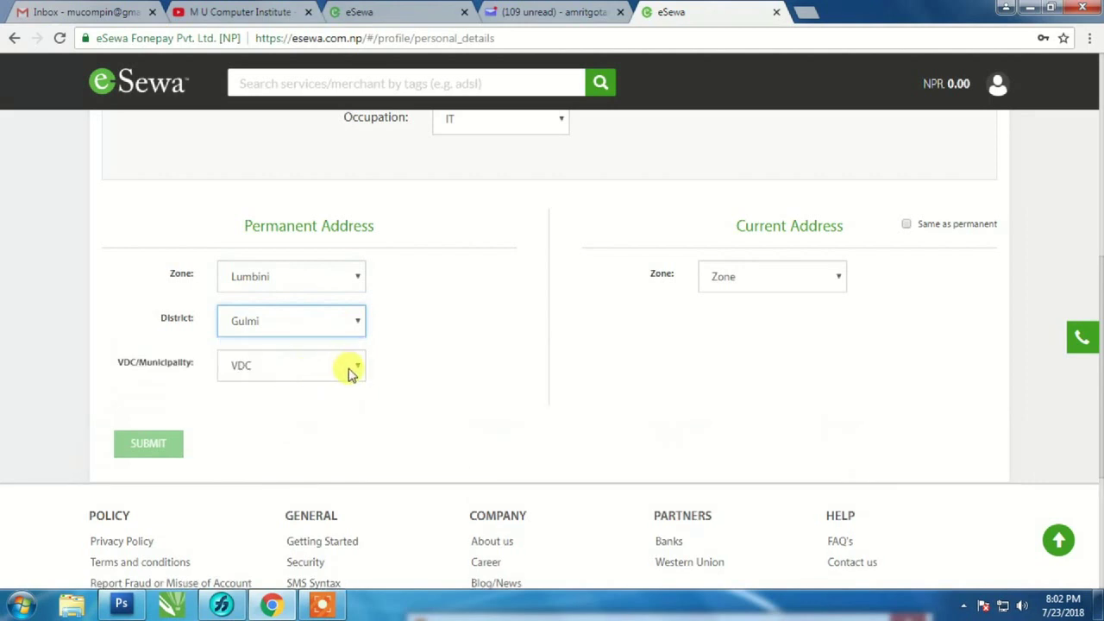
click(358, 370)
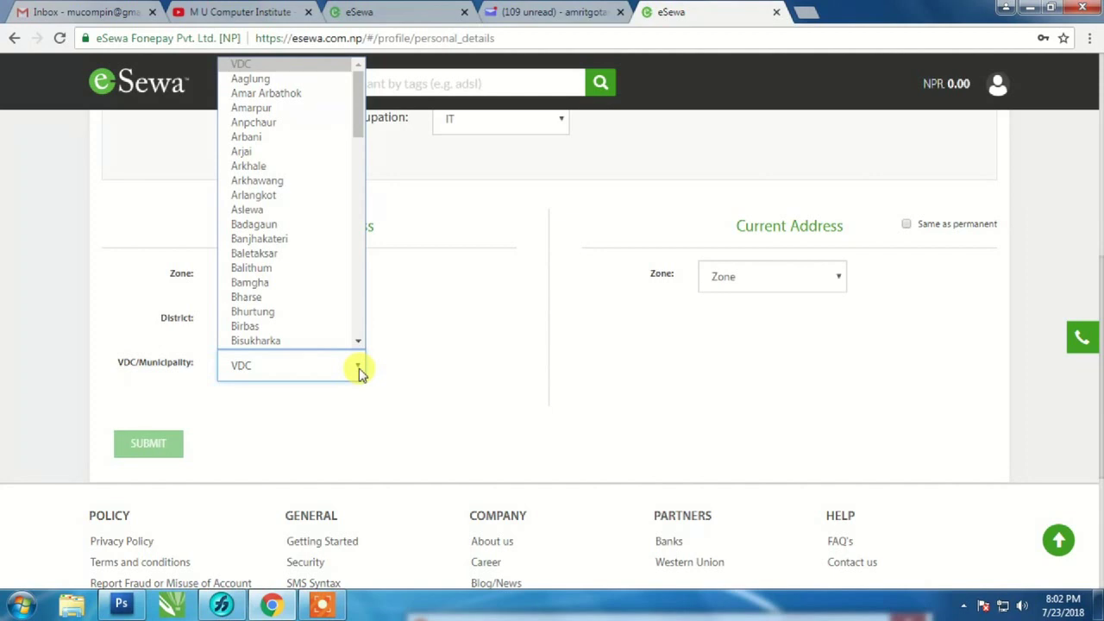
key(Down)
key(Down)
key(Down)
key(Down)
key(Down)
key(Down)
key(Down)
key(Down)
key(Down)
key(Down)
key(Down)
key(Down)
key(Down)
key(Down)
key(Down)
key(Down)
key(Down)
key(Down)
key(Down)
key(Down)
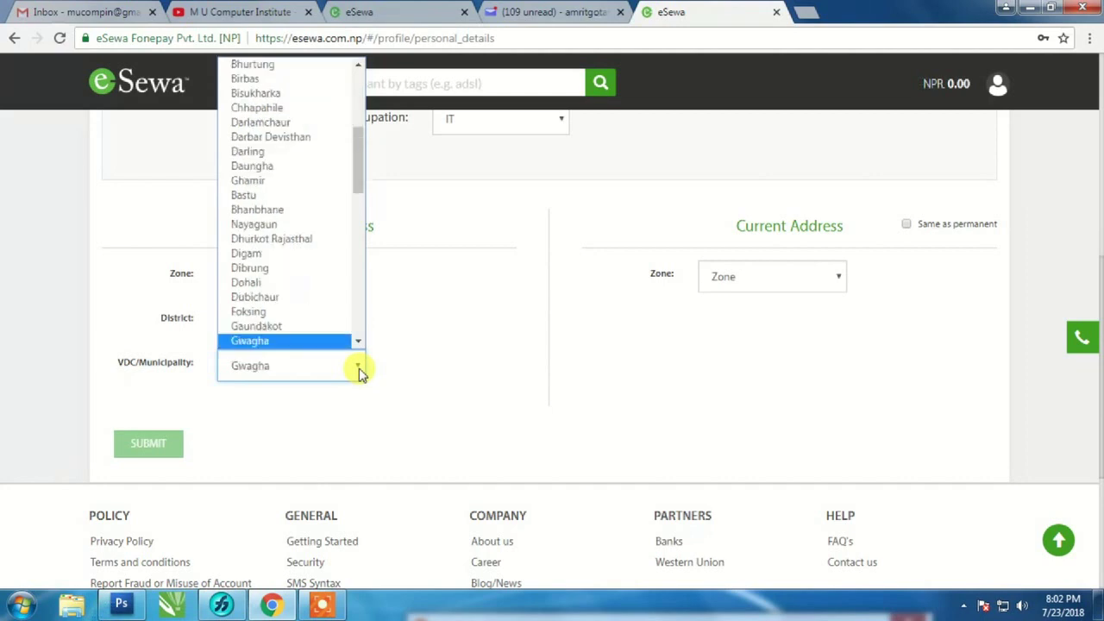
click(358, 344)
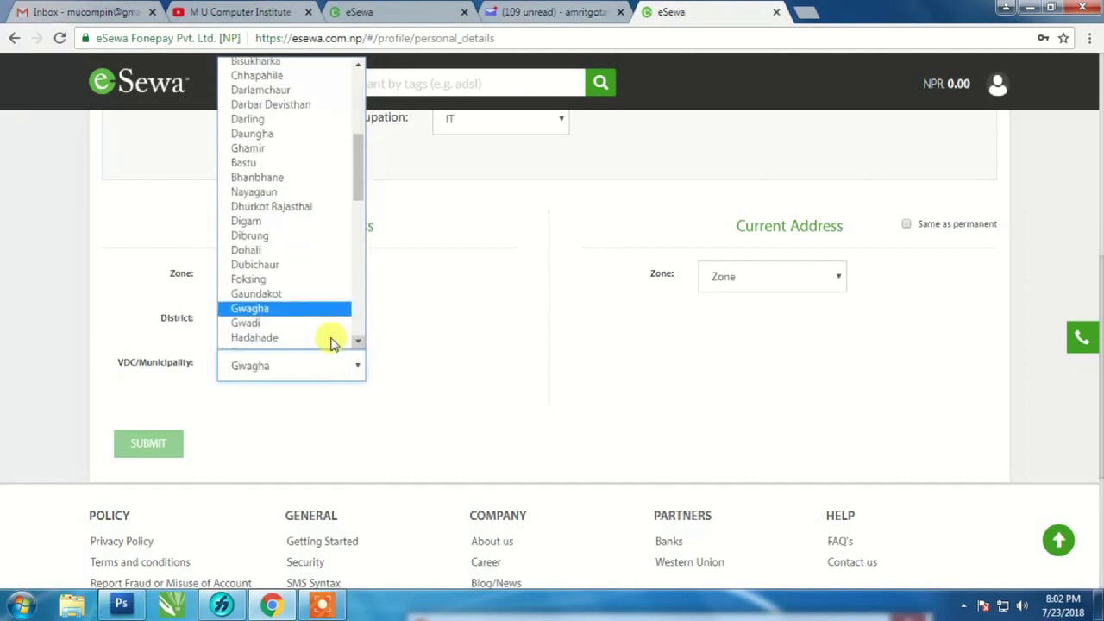
click(273, 322)
click(251, 407)
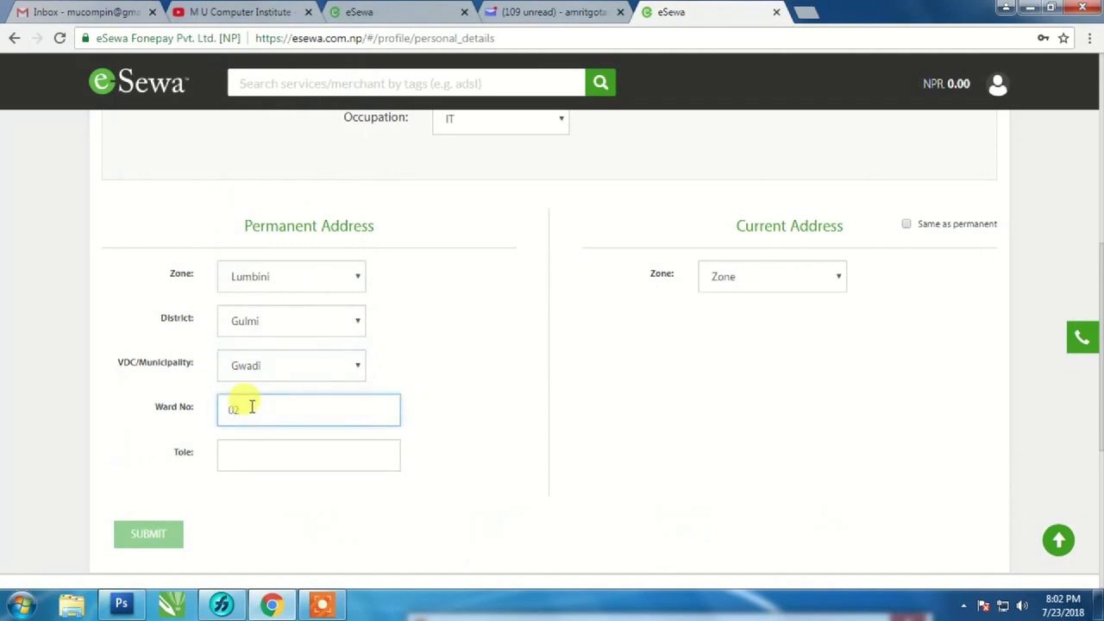
text(02)
click(250, 456)
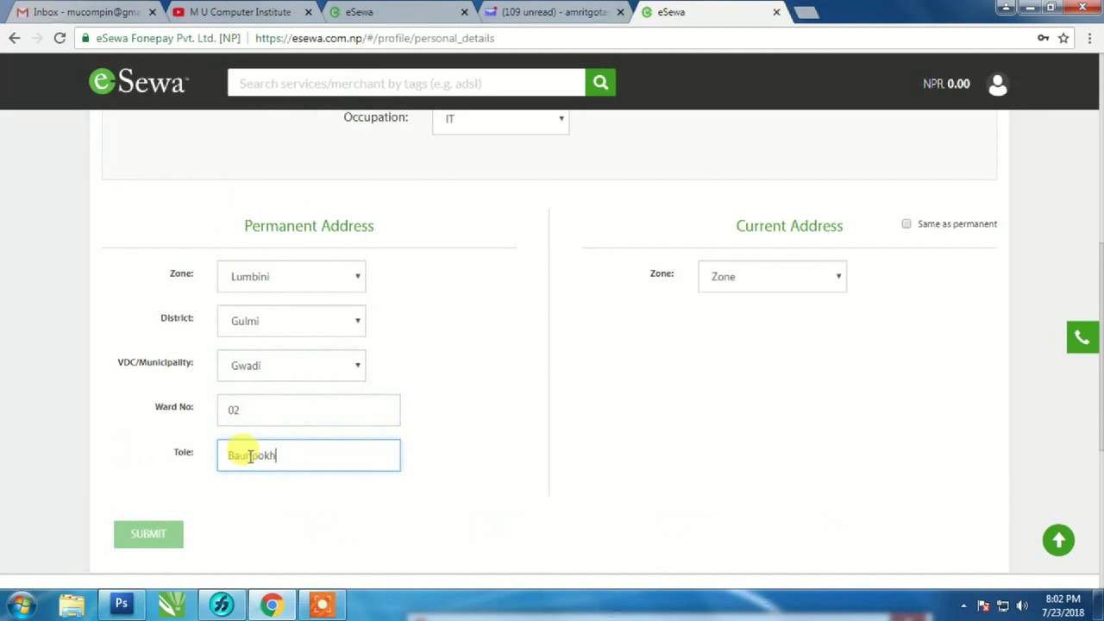
click(301, 499)
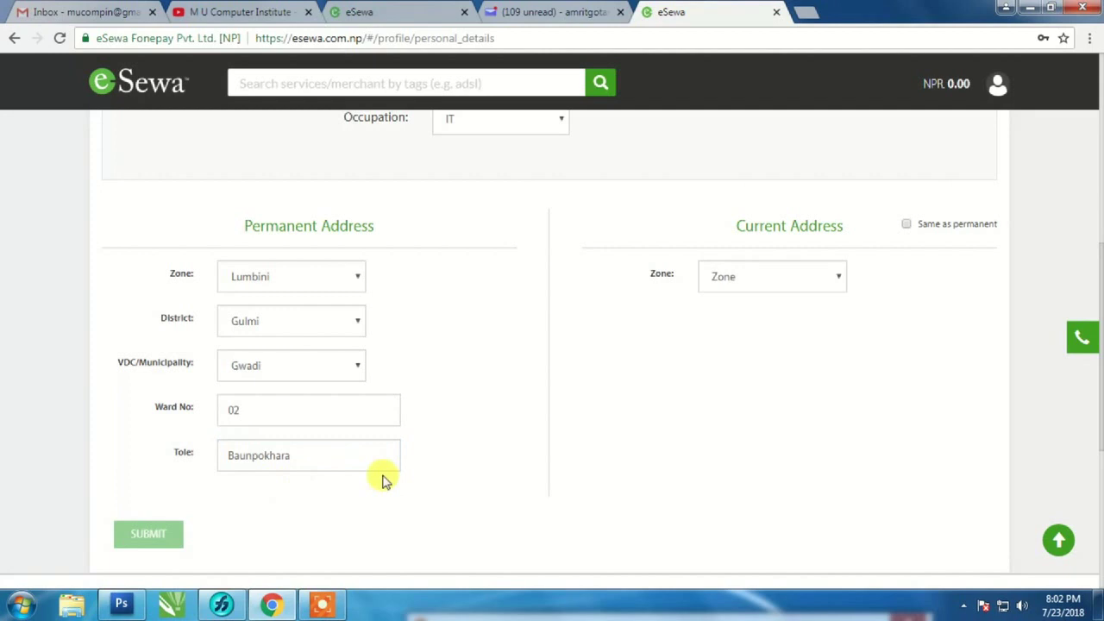
click(286, 447)
- Set the current address to Lumbini zone, Rupandehi district, Butwal Municipality
click(141, 536)
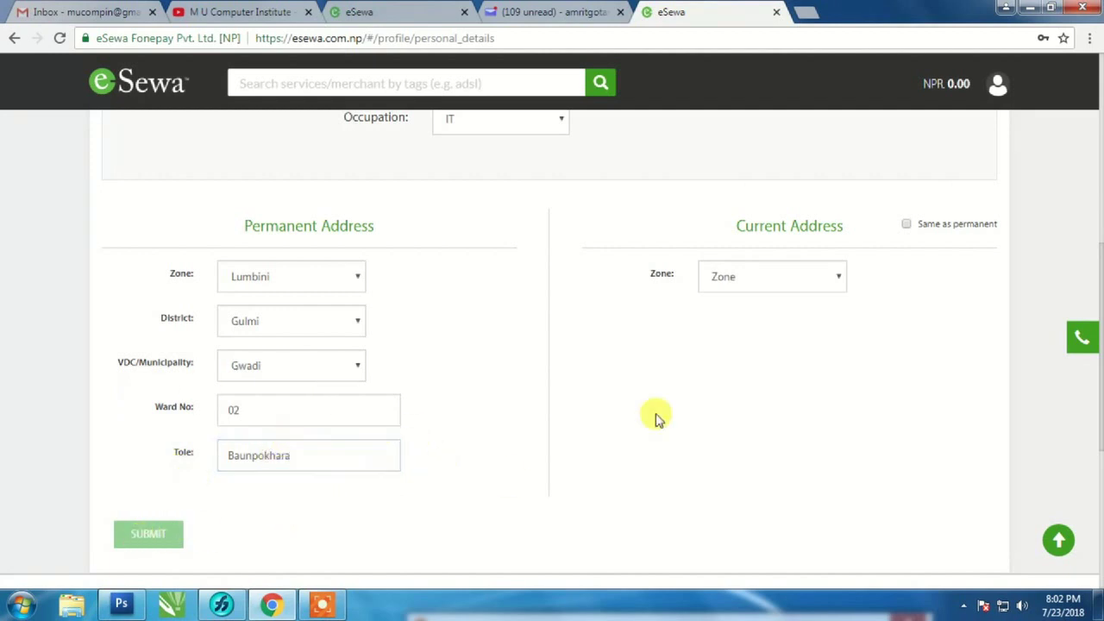
click(838, 277)
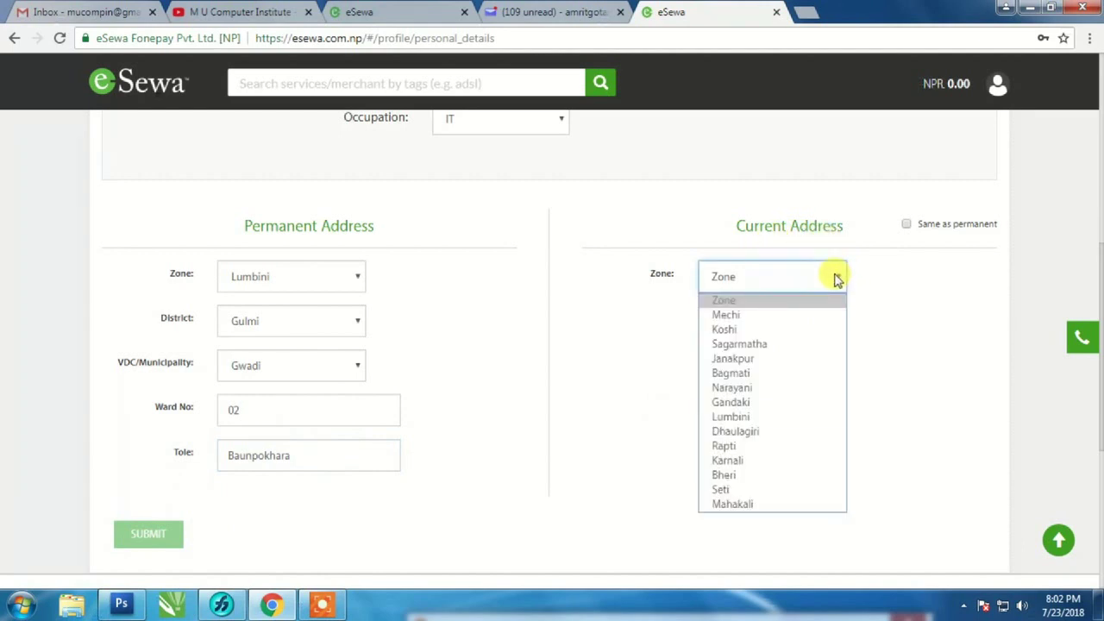
key(l)
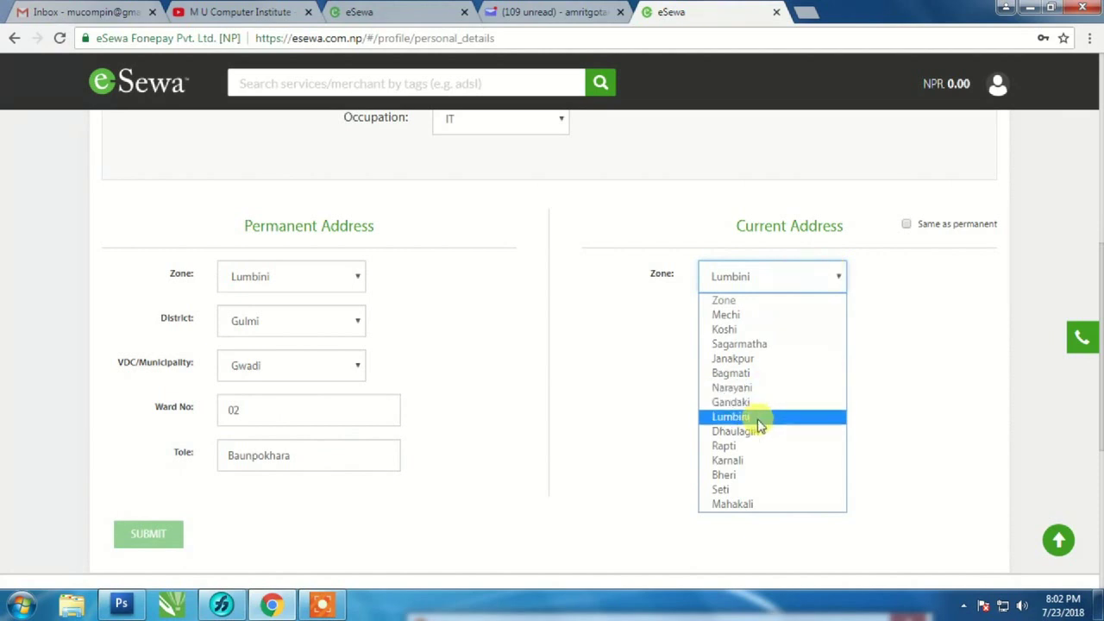
click(758, 420)
click(808, 321)
key(r)
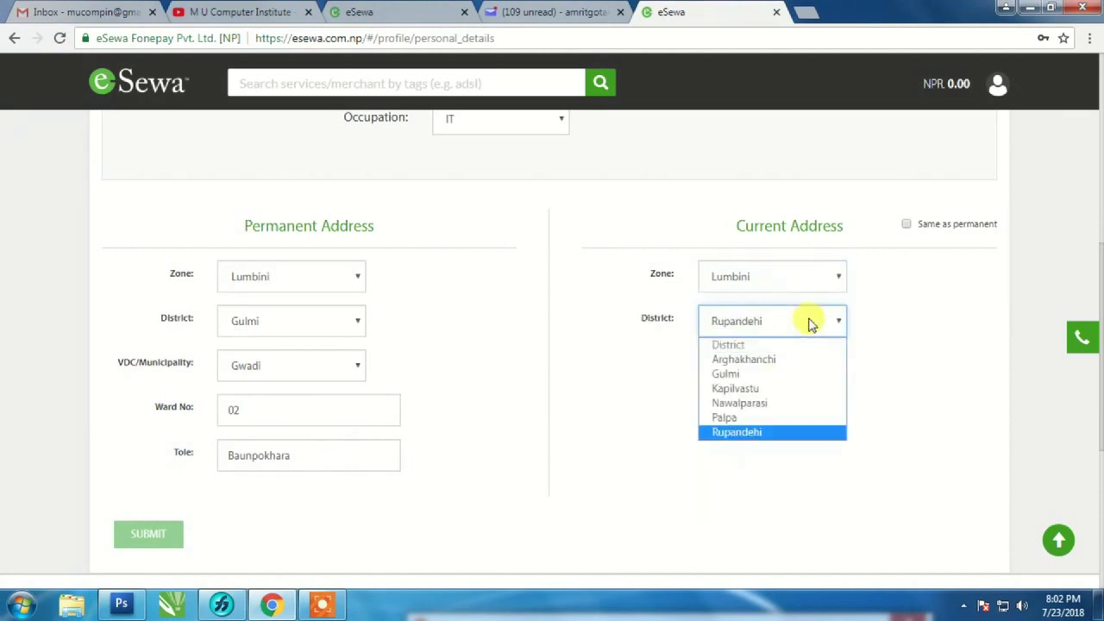
click(780, 433)
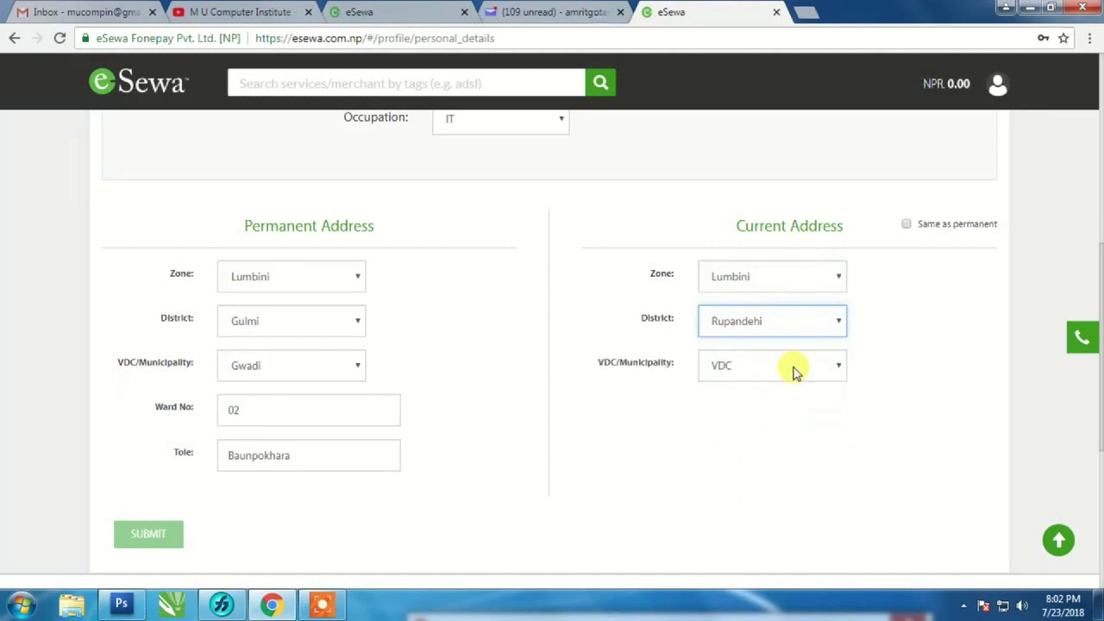
click(837, 369)
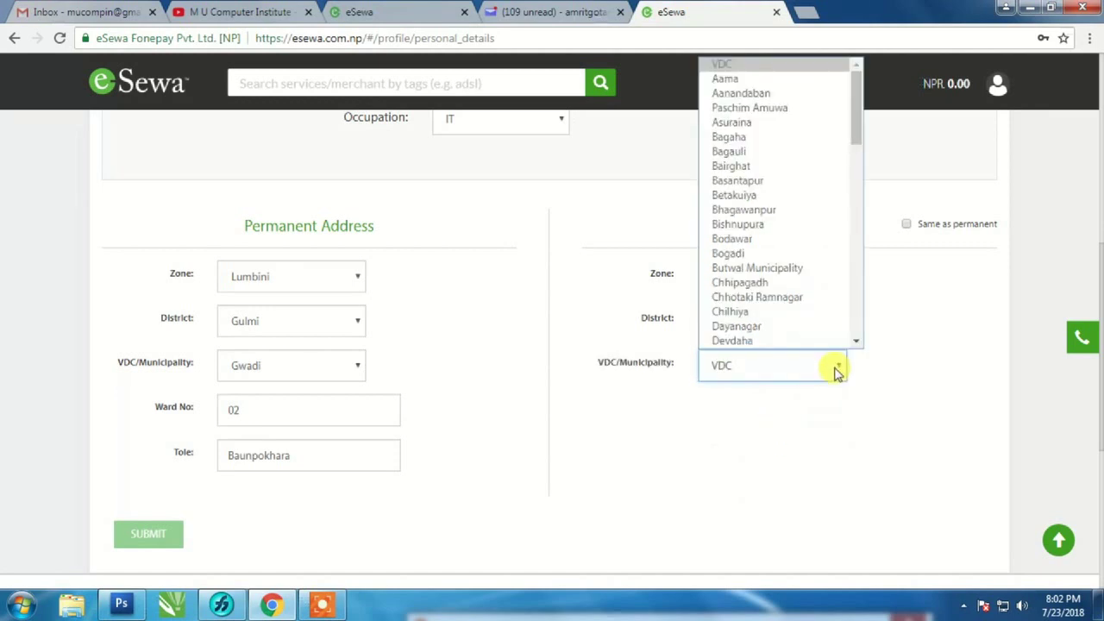
key(b)
key(u)
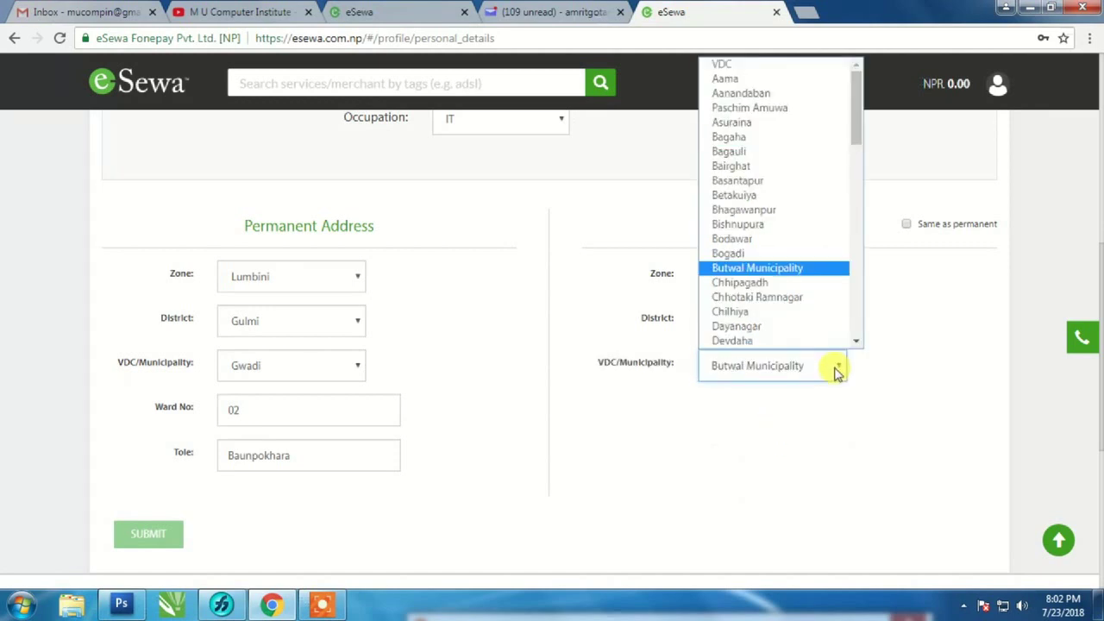
click(833, 370)
click(733, 415)
text(12)
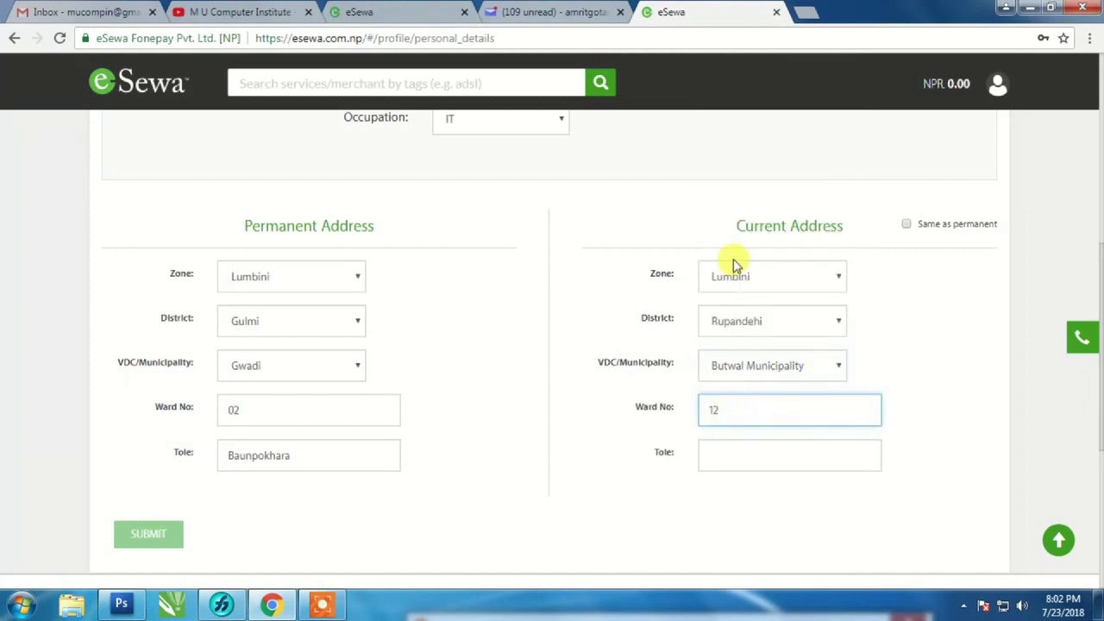
click(746, 456)
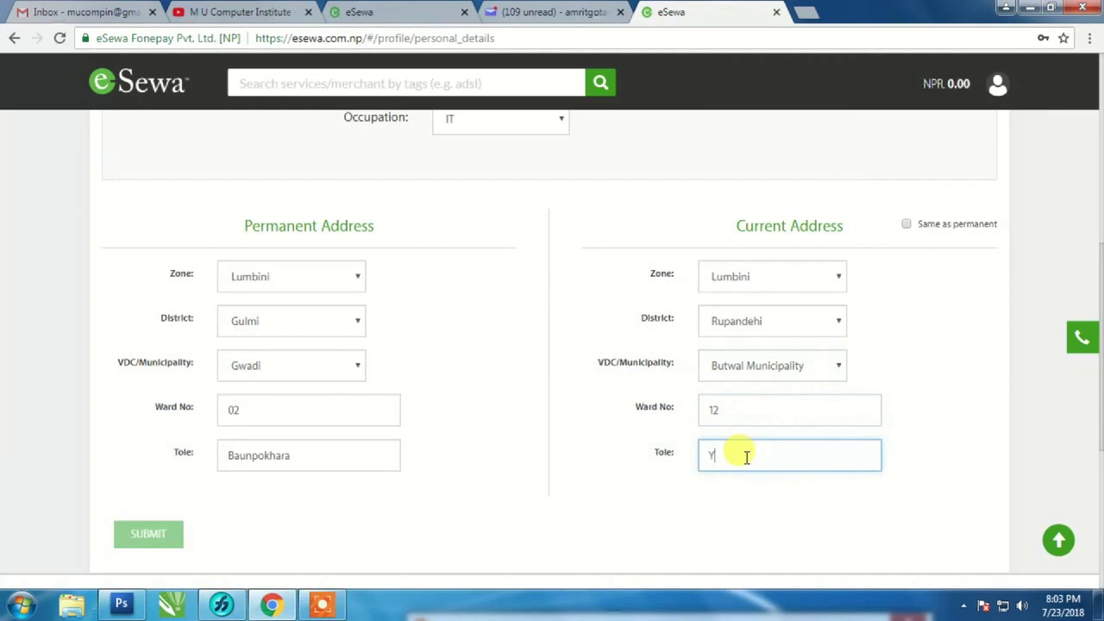
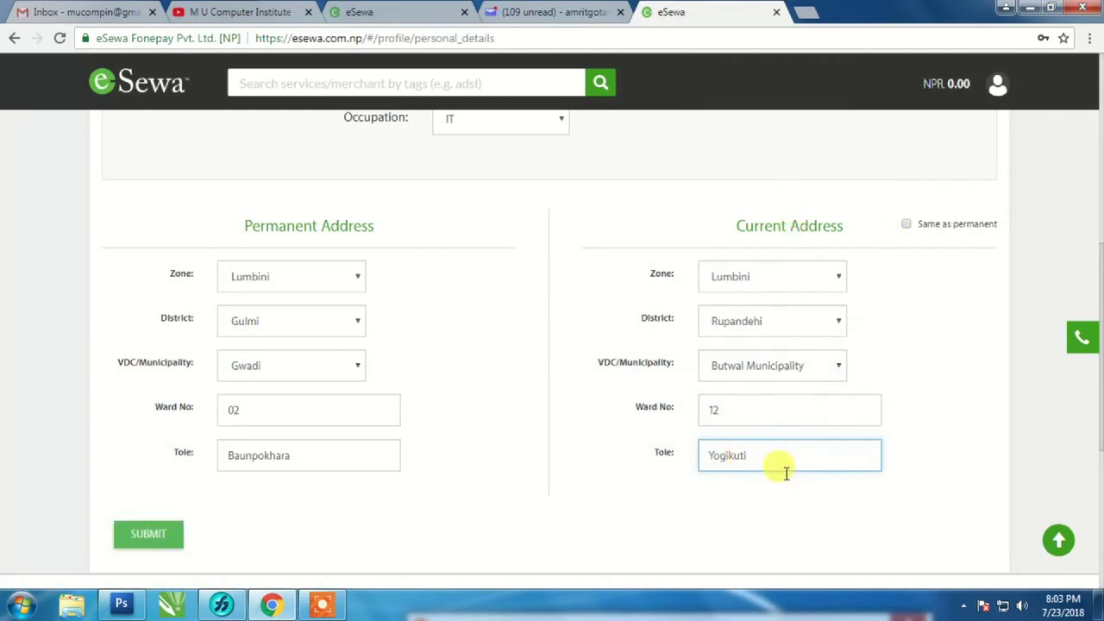
click(141, 538)
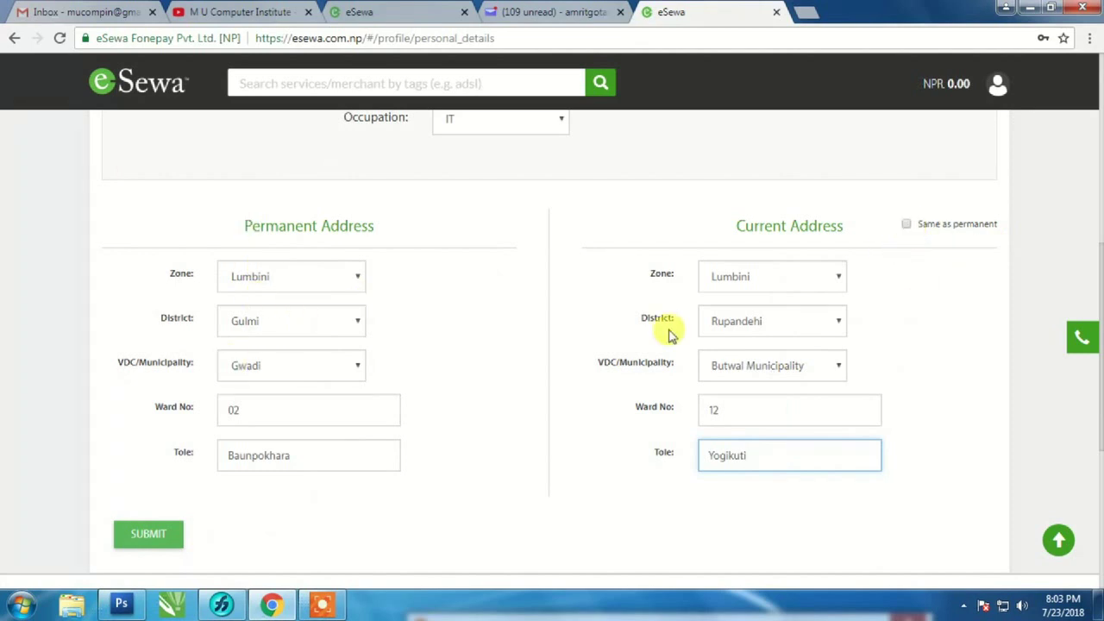
click(152, 537)
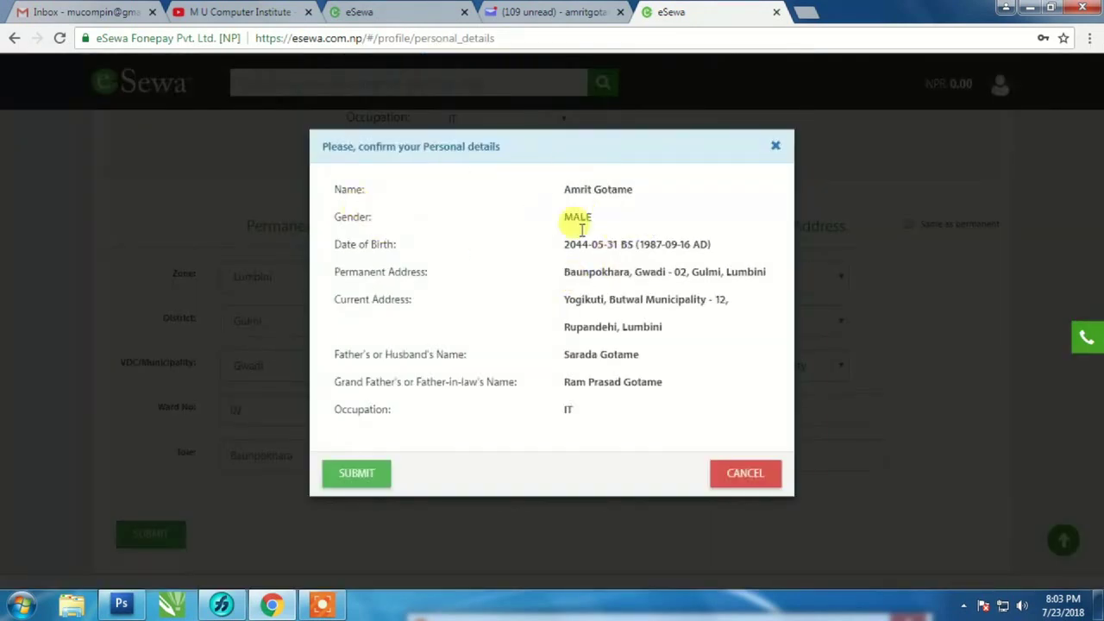
- Confirm the personal details with SUBMIT and close the success message
click(356, 474)
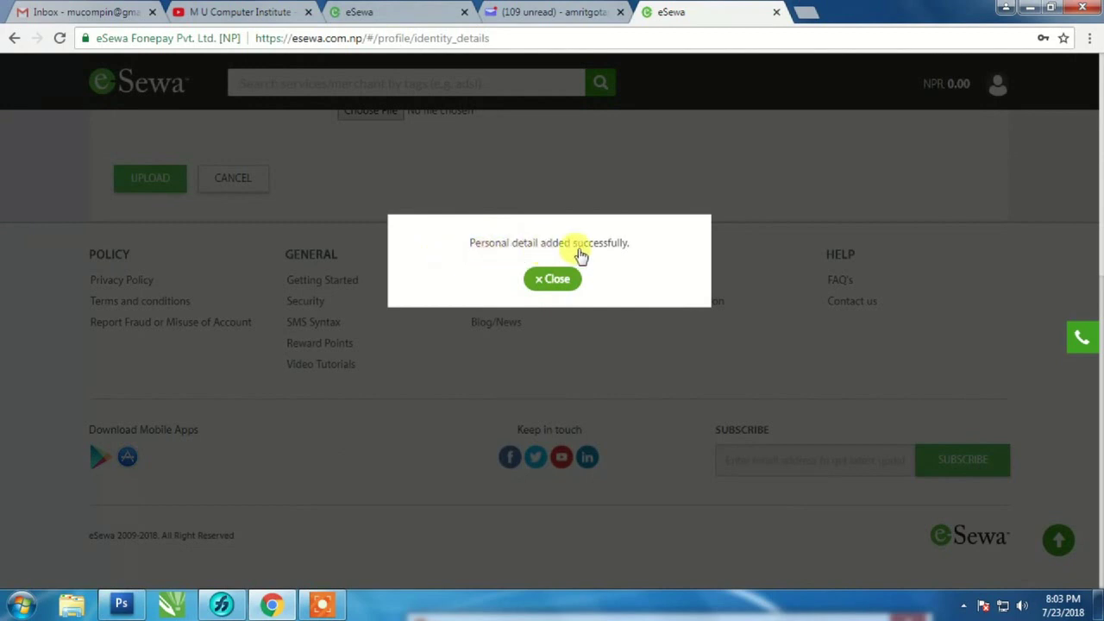
click(552, 279)
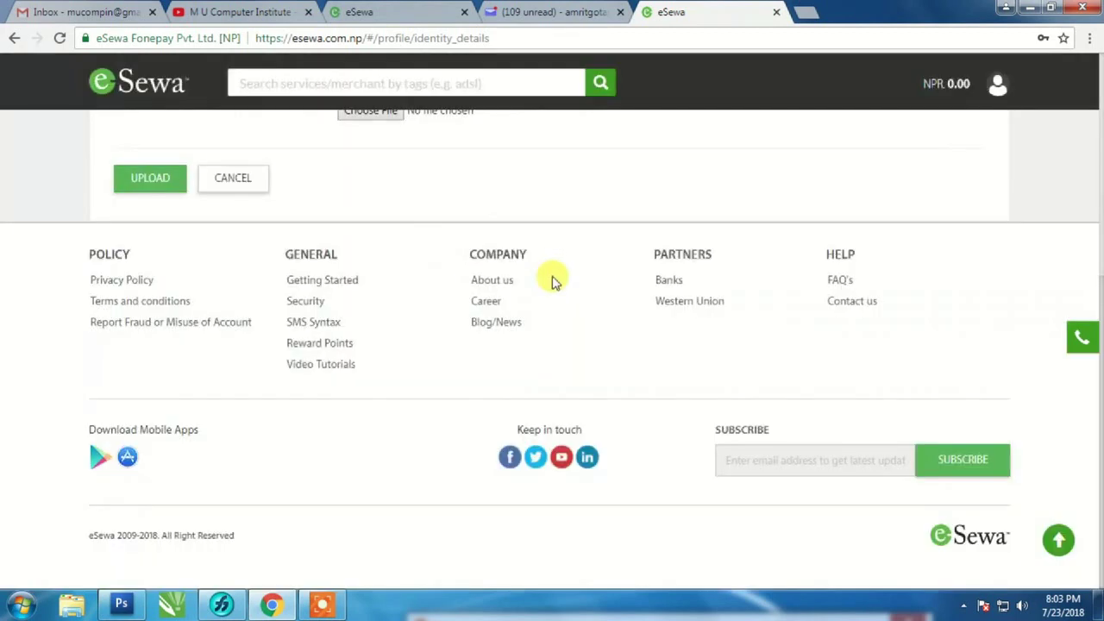
- Attach My.jpg, front.jpg and back.jpg as photo and citizenship images, then upload
scroll(569, 317, up, 4)
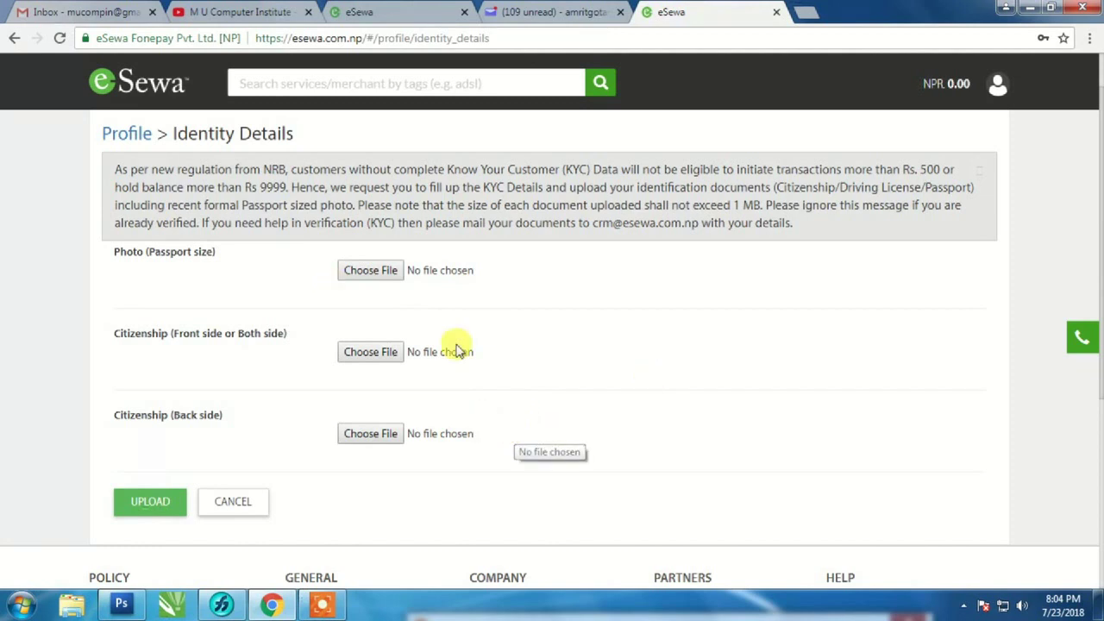
click(370, 270)
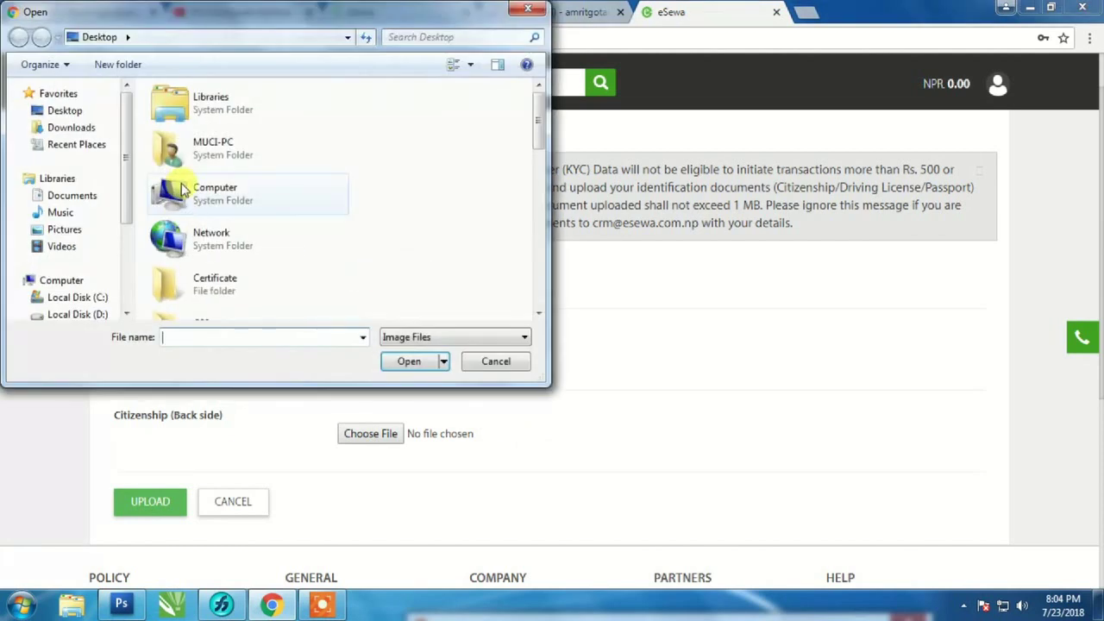
double_click(170, 192)
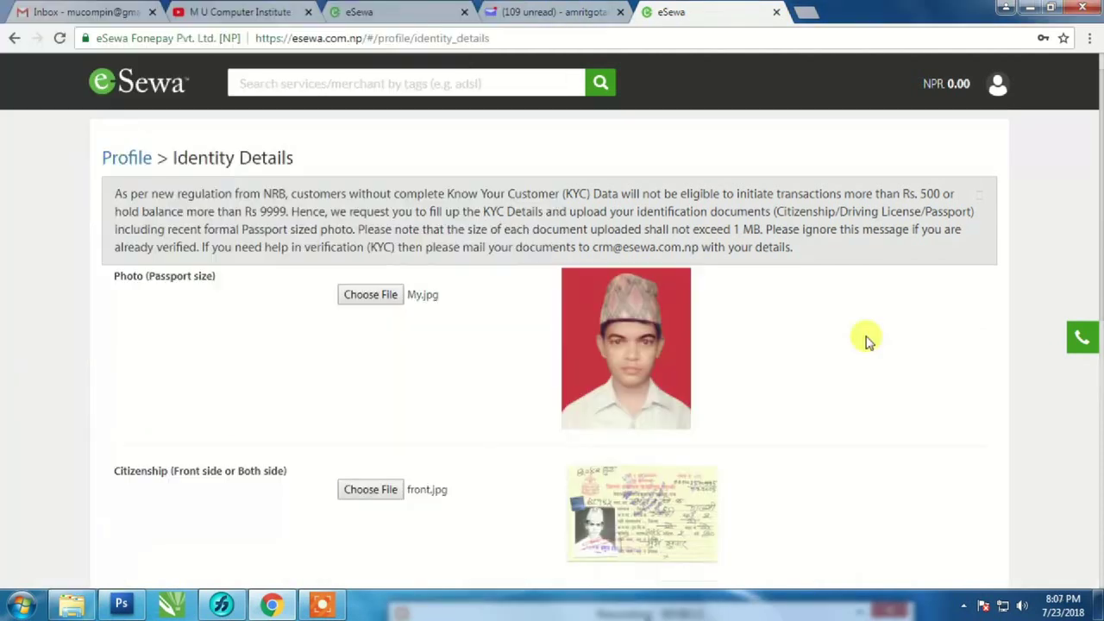
scroll(863, 365, down, 7)
scroll(863, 365, up, 7)
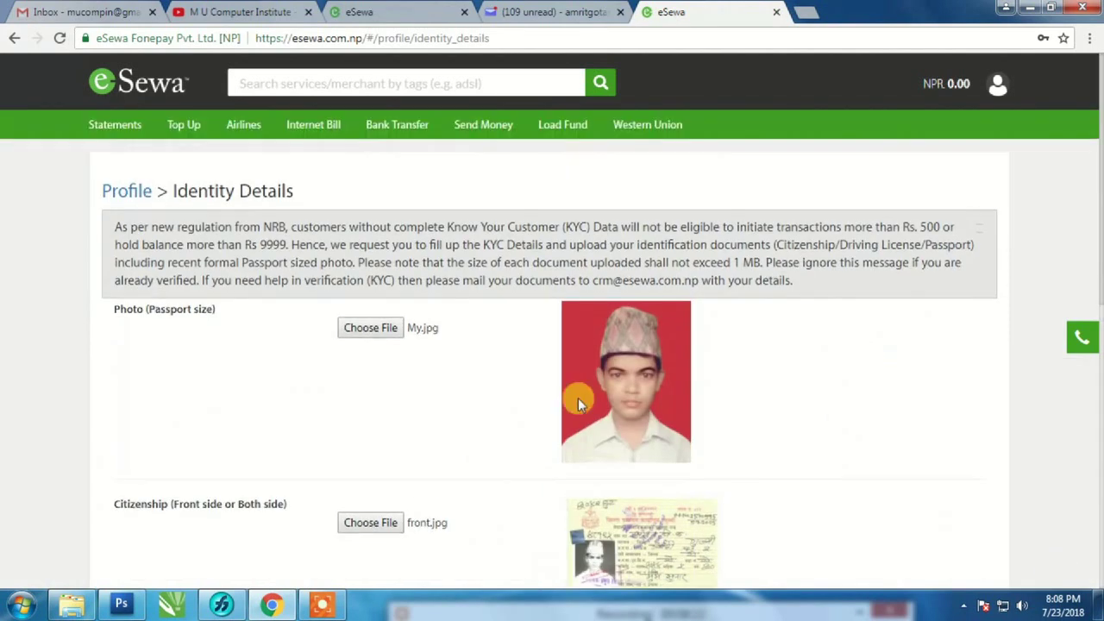
scroll(776, 419, down, 6)
scroll(738, 336, up, 3)
scroll(772, 372, down, 3)
click(150, 296)
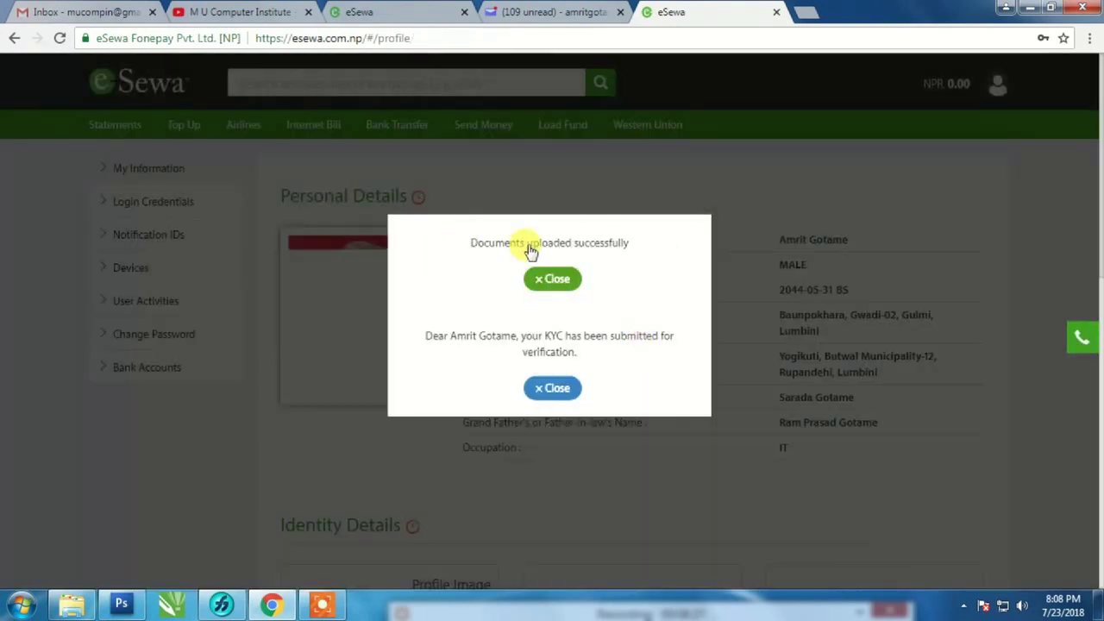
- Close the 'Documents uploaded successfully' and KYC submitted notices
click(551, 282)
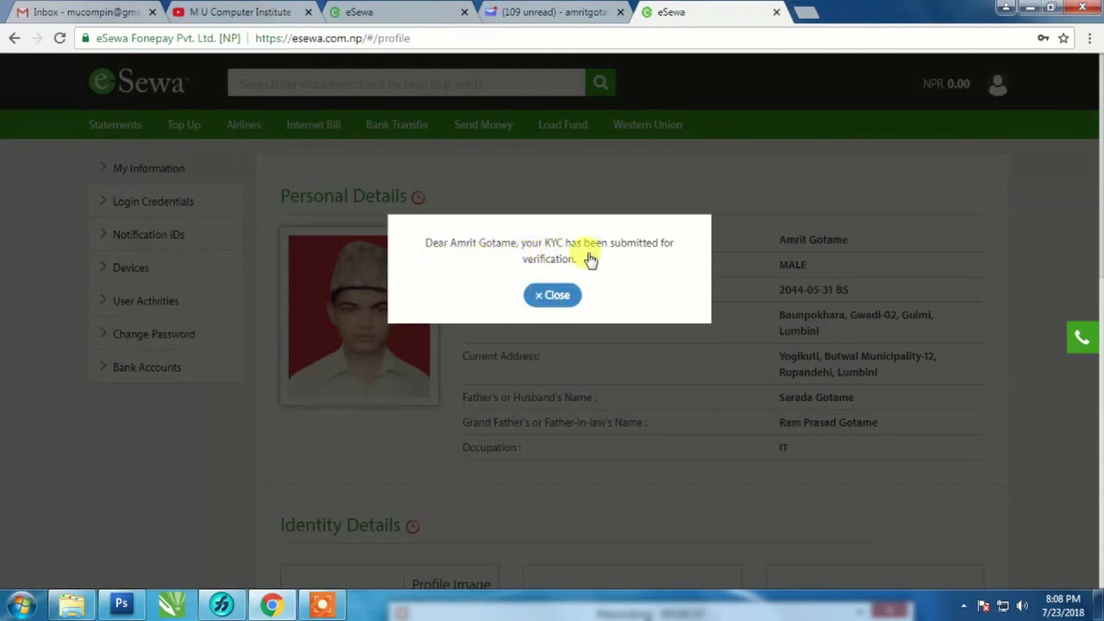
click(551, 295)
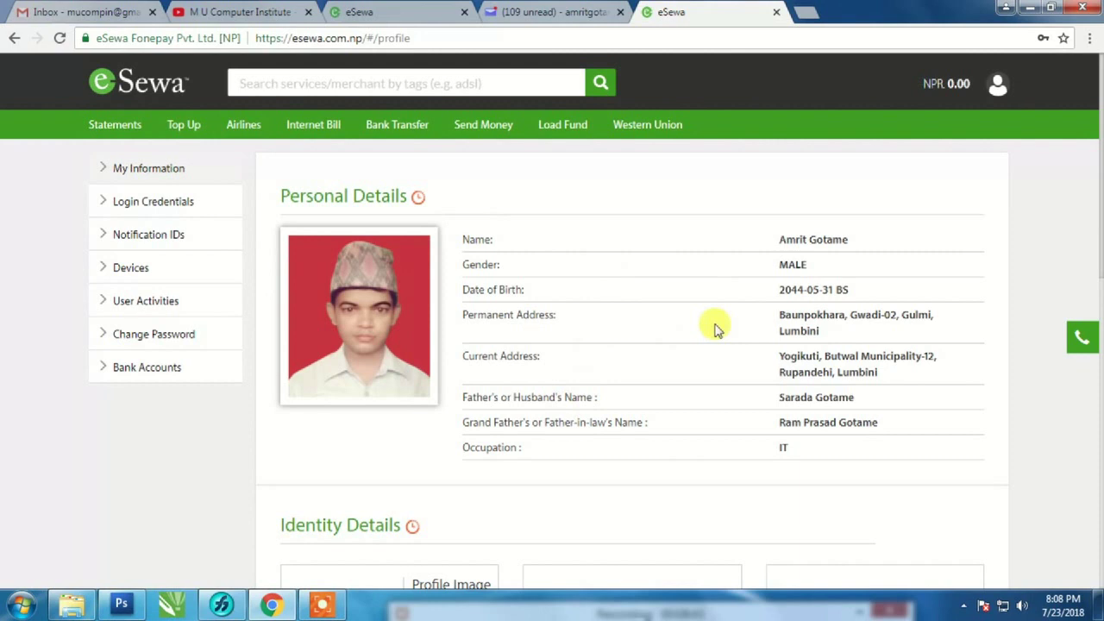
- Review the uploaded identity images, then switch to the eSewa home page tab
scroll(715, 328, down, 5)
scroll(714, 328, down, 4)
scroll(716, 327, up, 8)
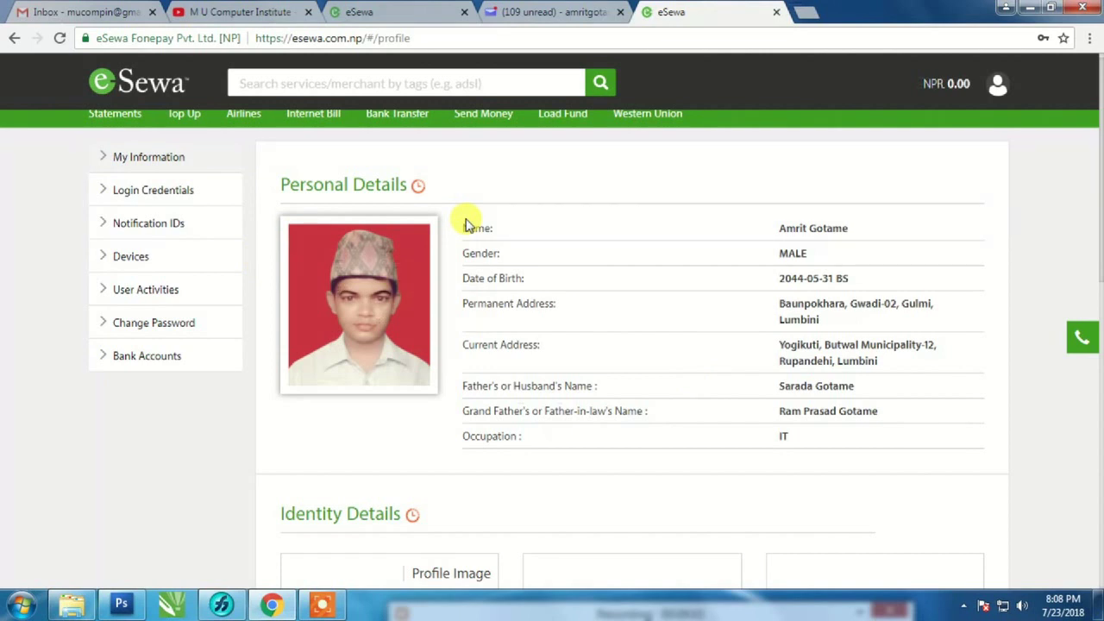
scroll(581, 320, down, 5)
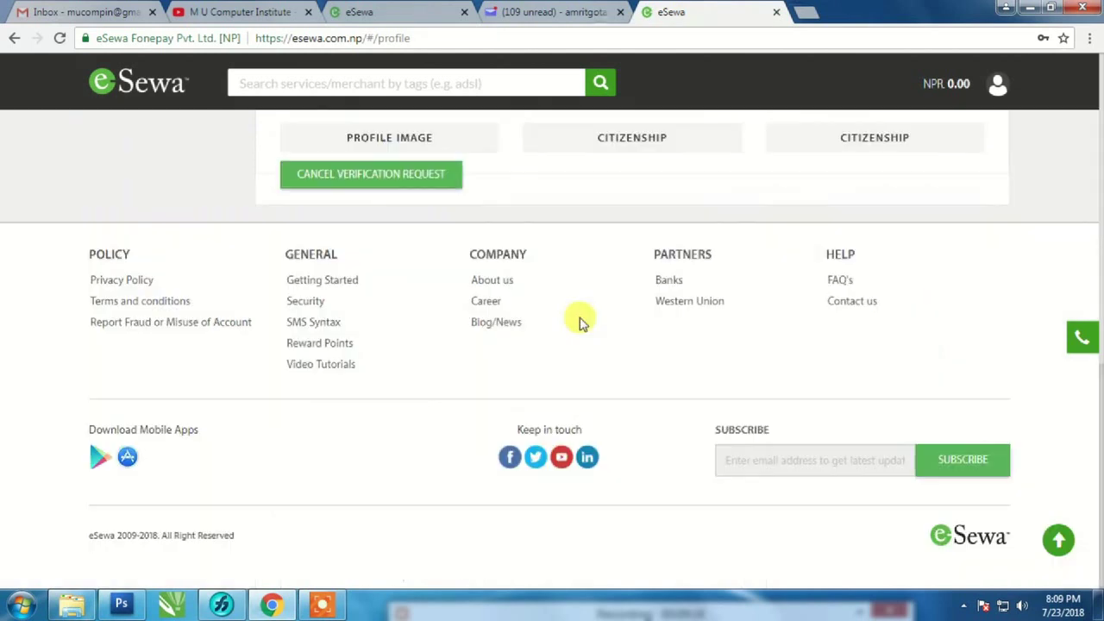
scroll(592, 369, up, 4)
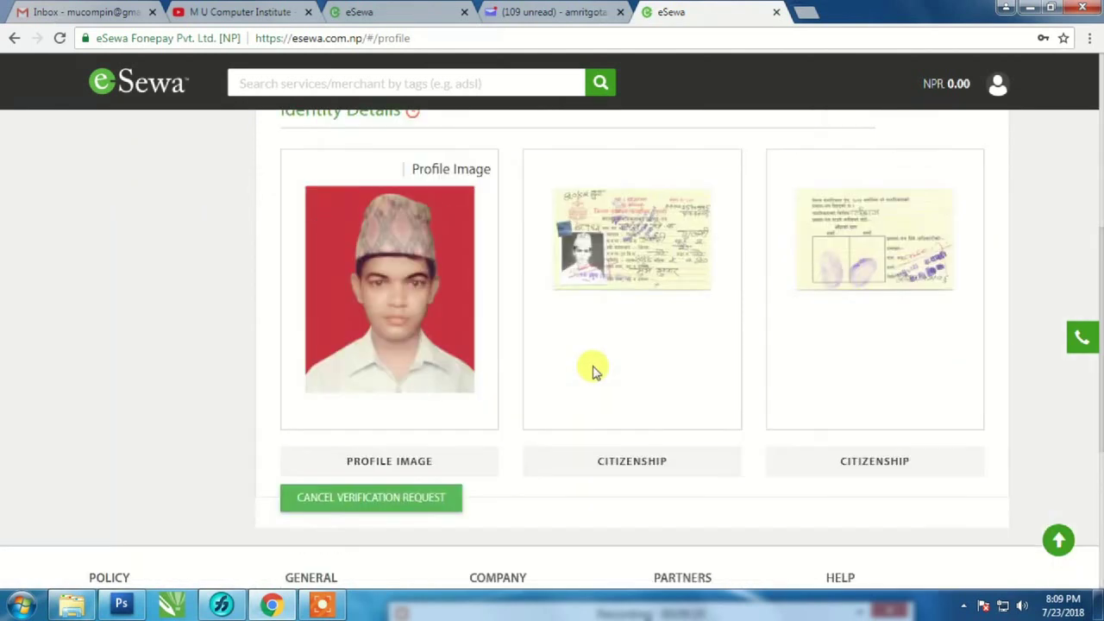
key(ctrl+3)
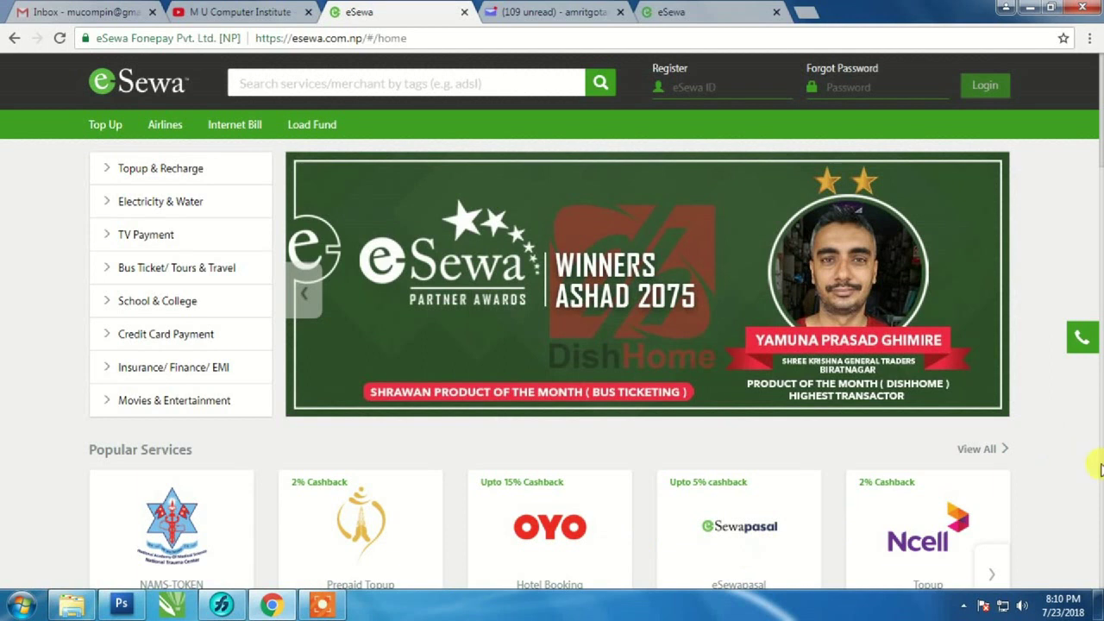